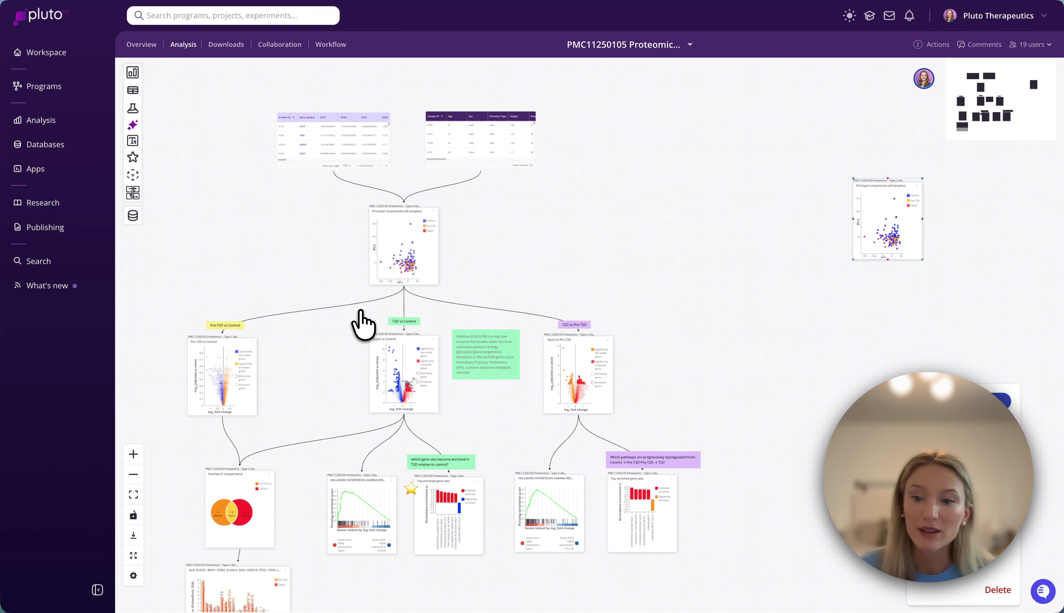
# - Create a new differential expression (continuous) analysis from the no-code modules
pyautogui.click(132, 73)
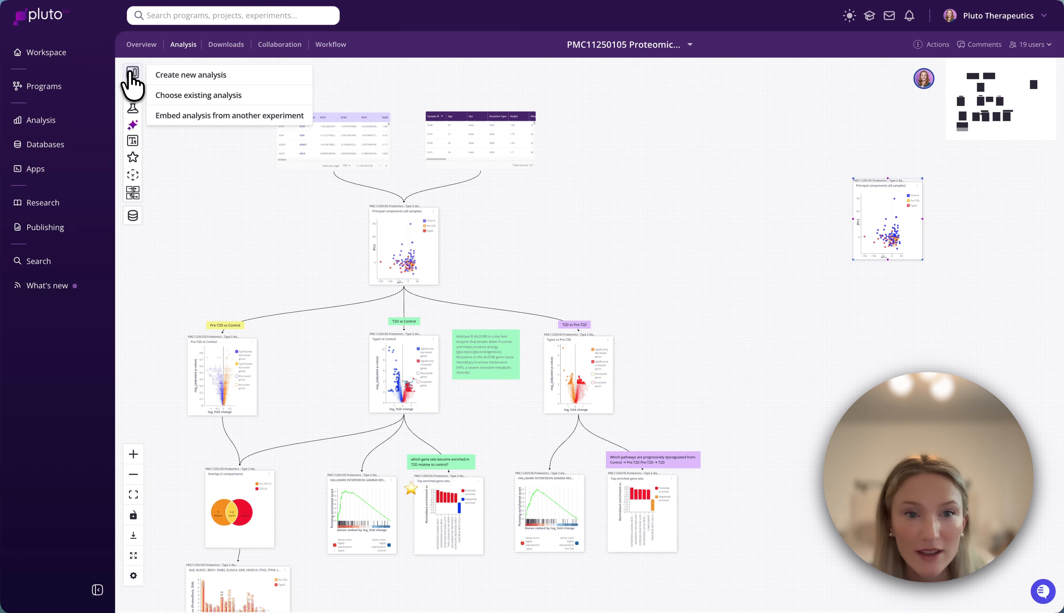
pyautogui.click(175, 75)
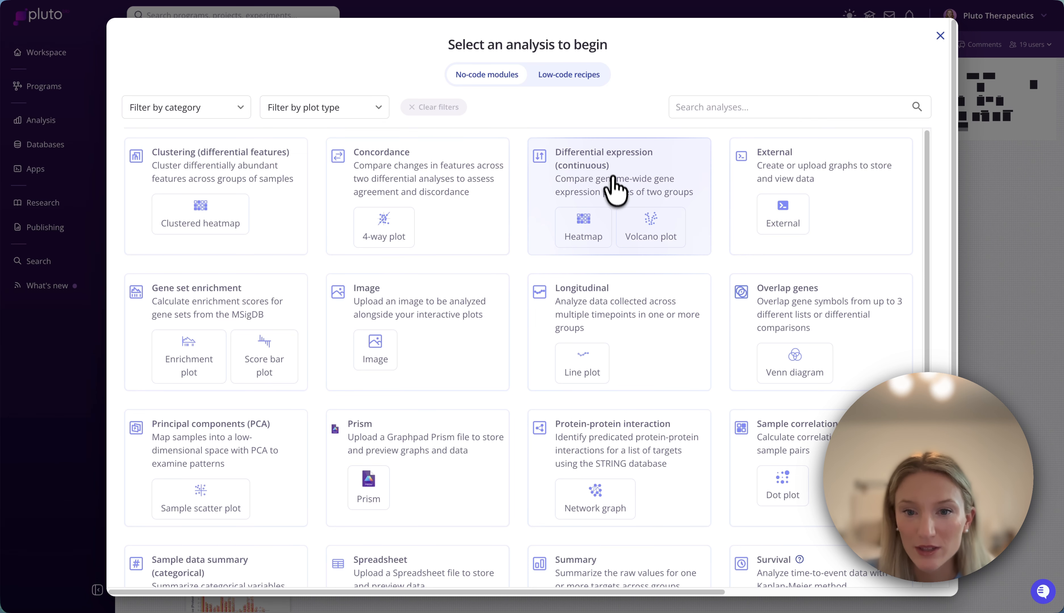
pyautogui.click(611, 173)
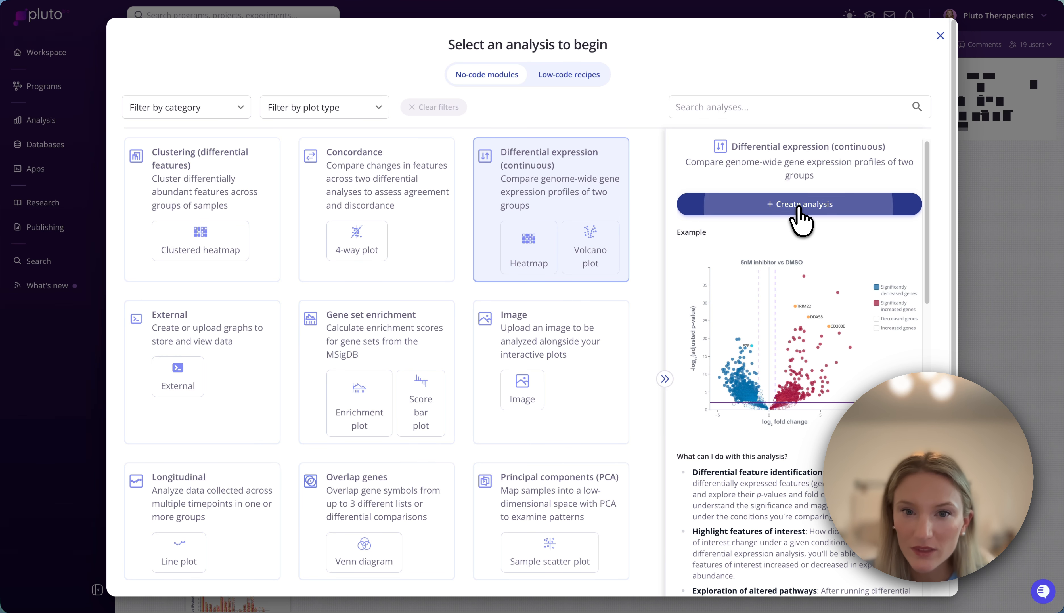
pyautogui.click(798, 207)
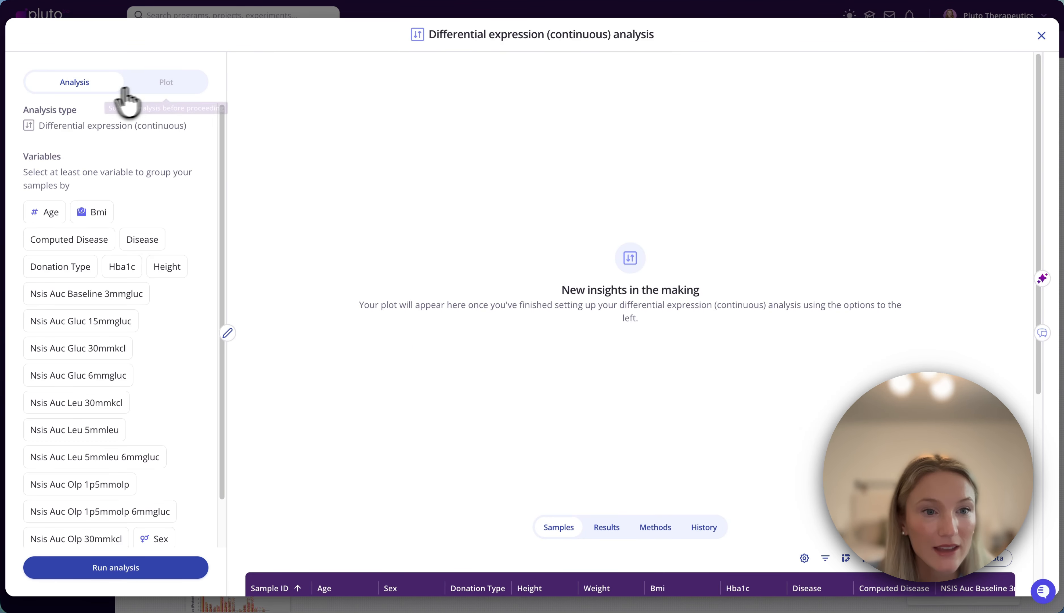
# - Group samples by Computed Disease and run the comparison with Type2 as experimental group and Pre.T2D as control group
pyautogui.click(83, 240)
pyautogui.scroll(-5, 83, 251)
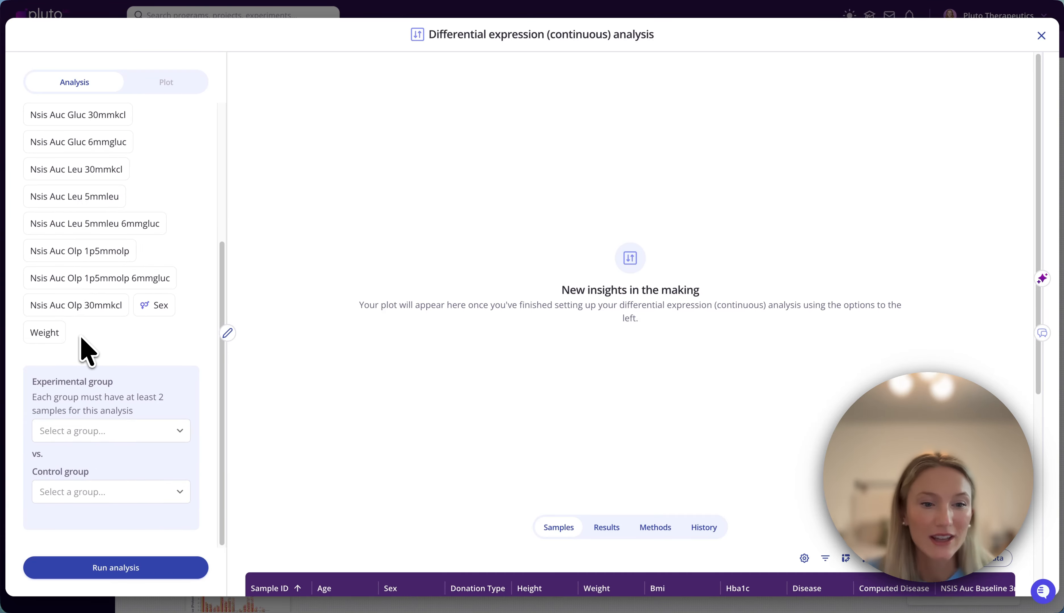
pyautogui.click(68, 429)
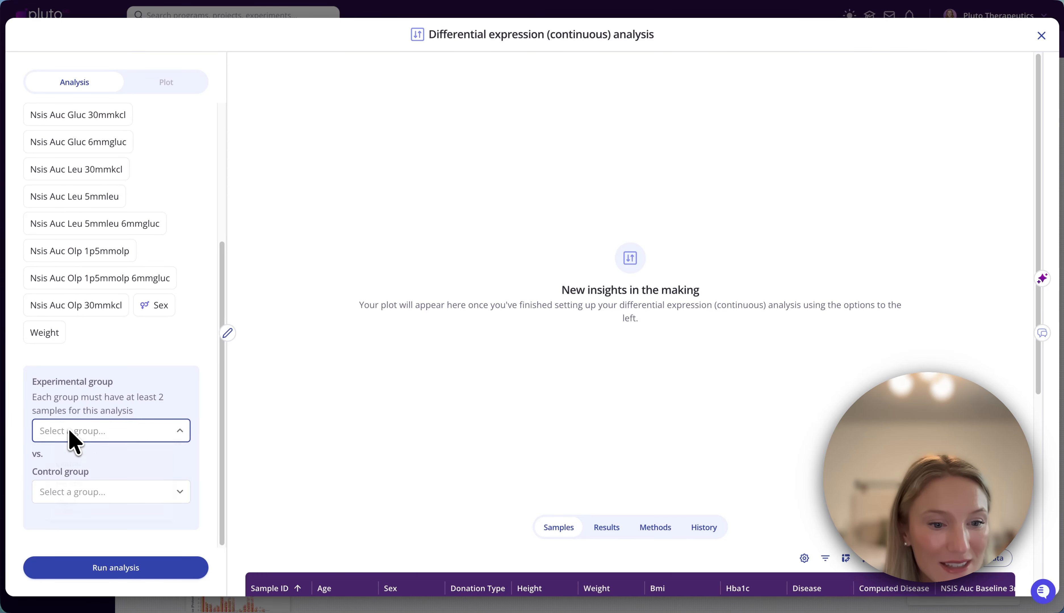
pyautogui.click(76, 537)
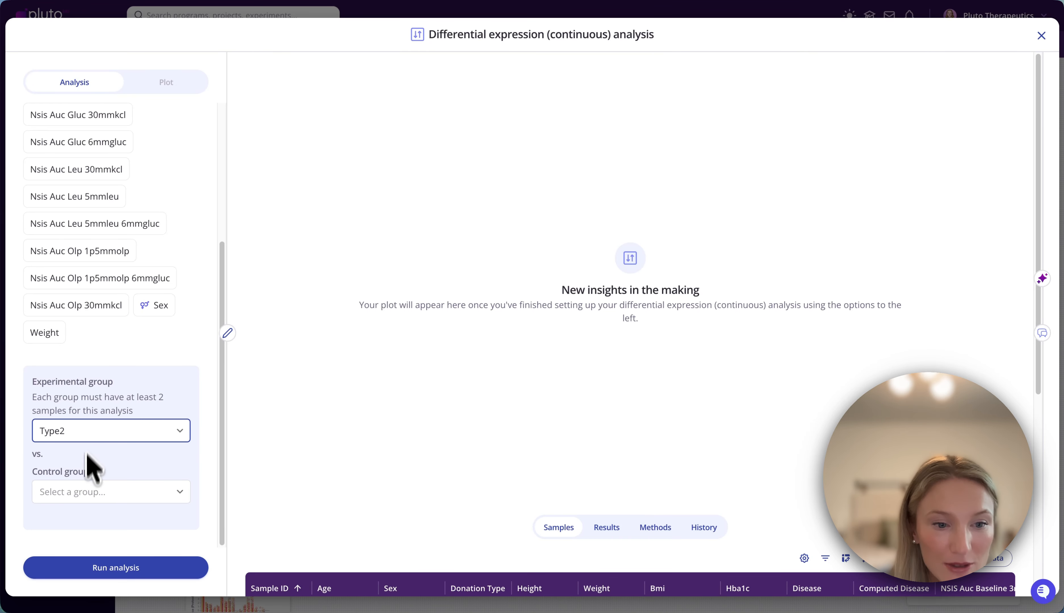
pyautogui.click(86, 492)
pyautogui.click(79, 550)
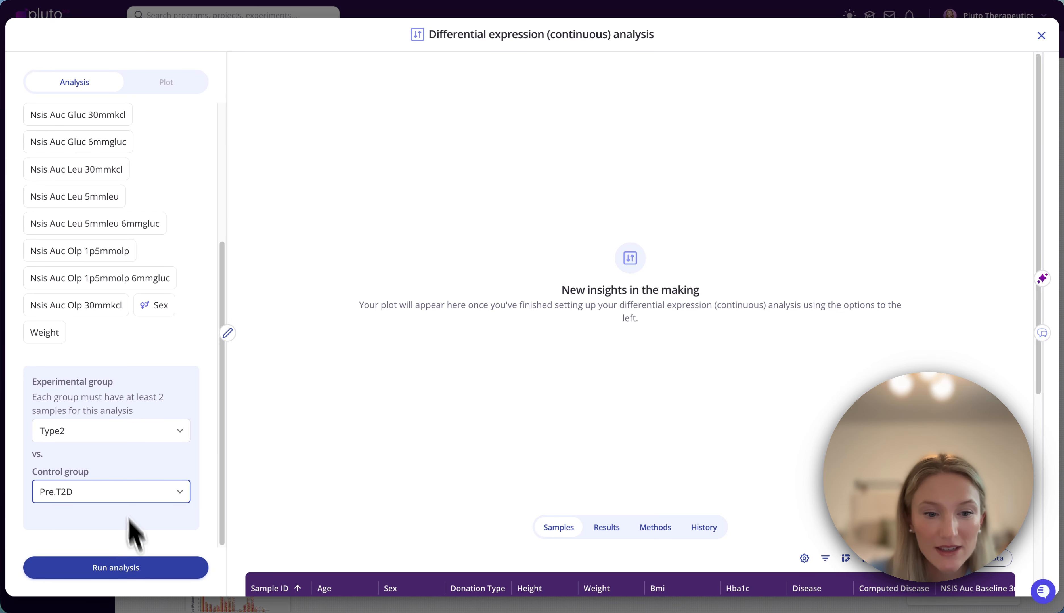
pyautogui.click(139, 570)
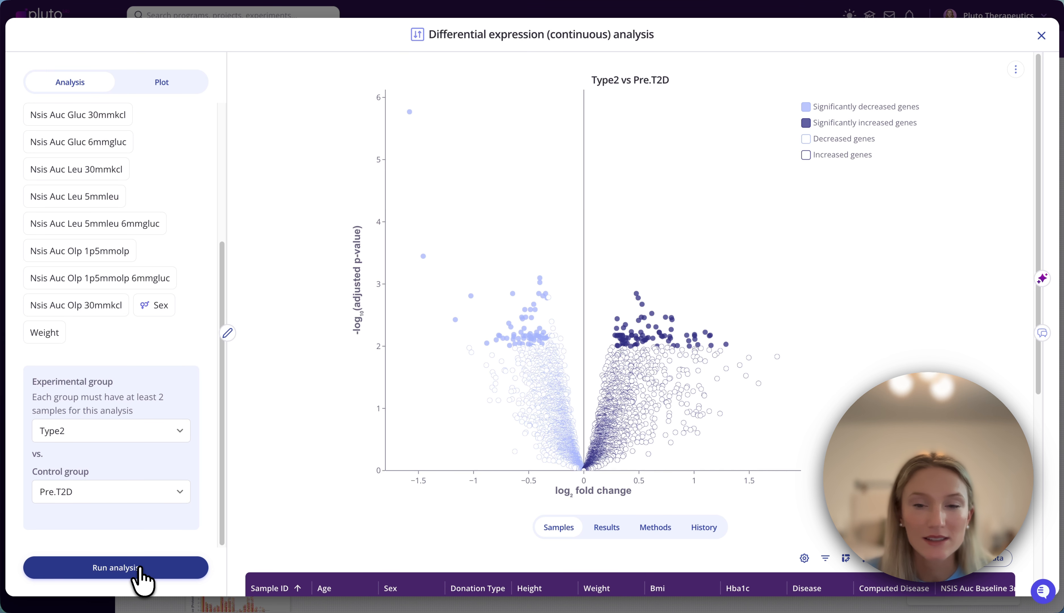
# - Set the volcano plot's adjusted p-value threshold to 0.05 and save the change
pyautogui.click(164, 81)
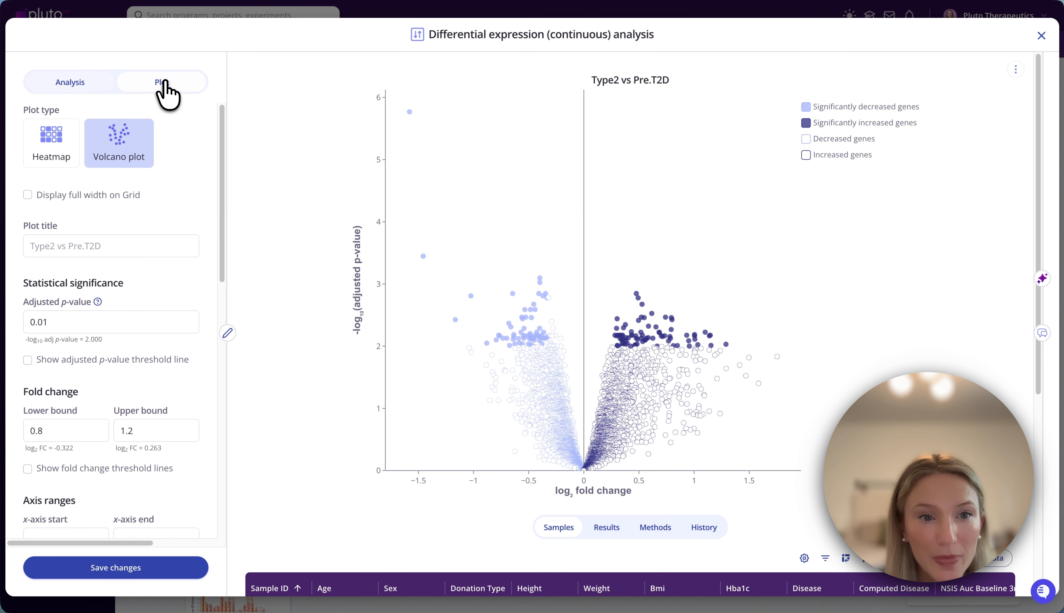
pyautogui.scroll(-1, 152, 435)
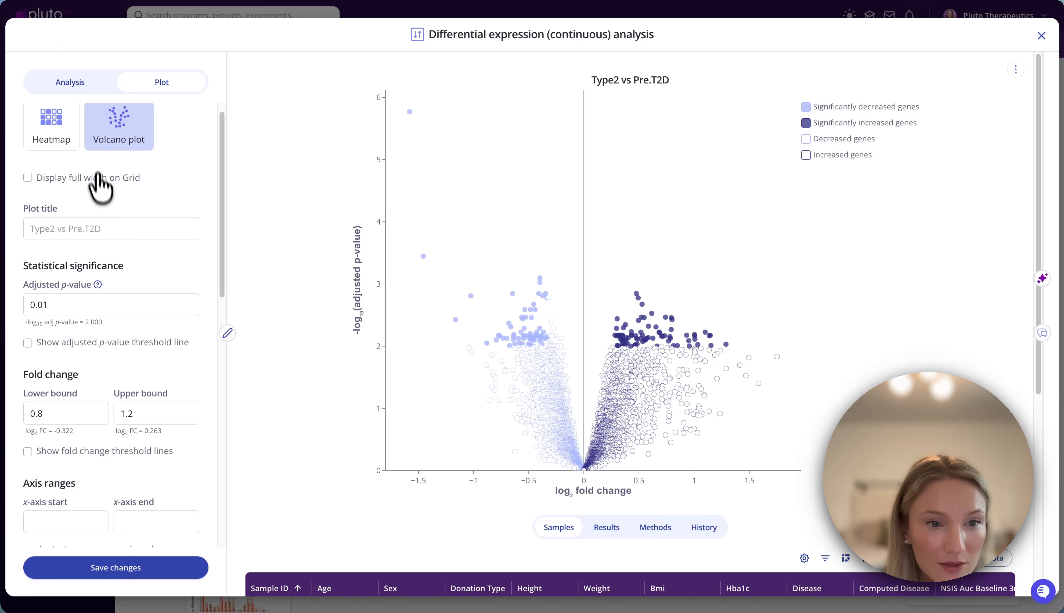
pyautogui.click(49, 305)
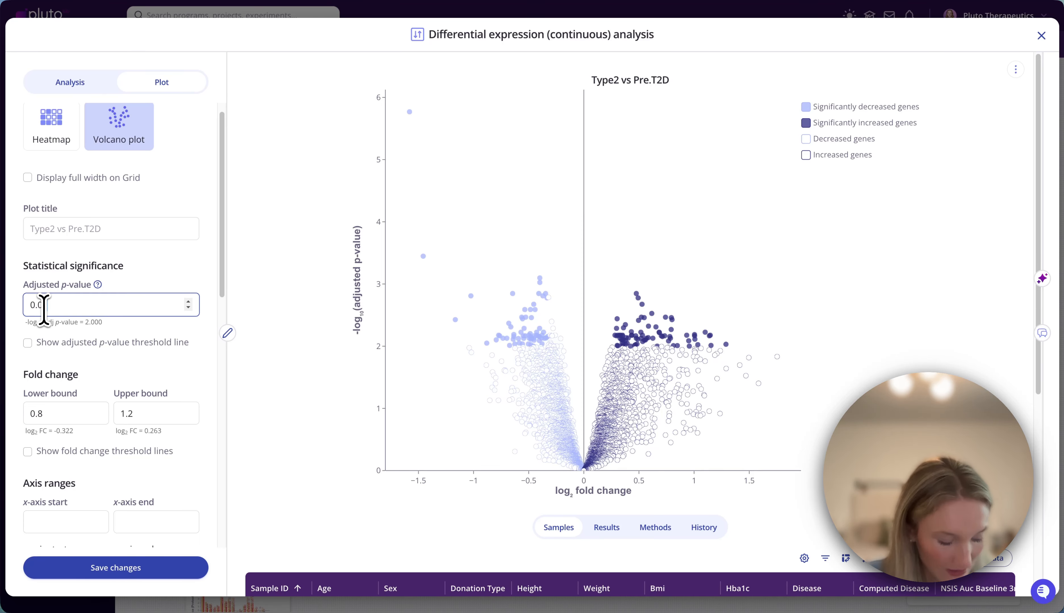
pyautogui.click(126, 568)
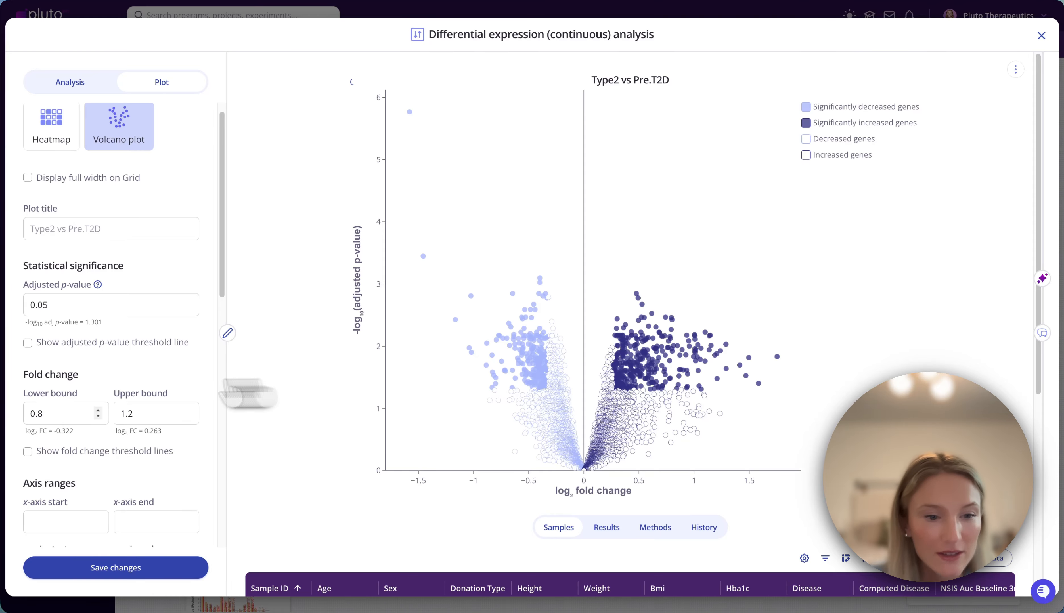
# - Change the fill color of the significantly increased genes in the volcano plot to red
pyautogui.scroll(-10, 91, 479)
pyautogui.moveTo(93, 482)
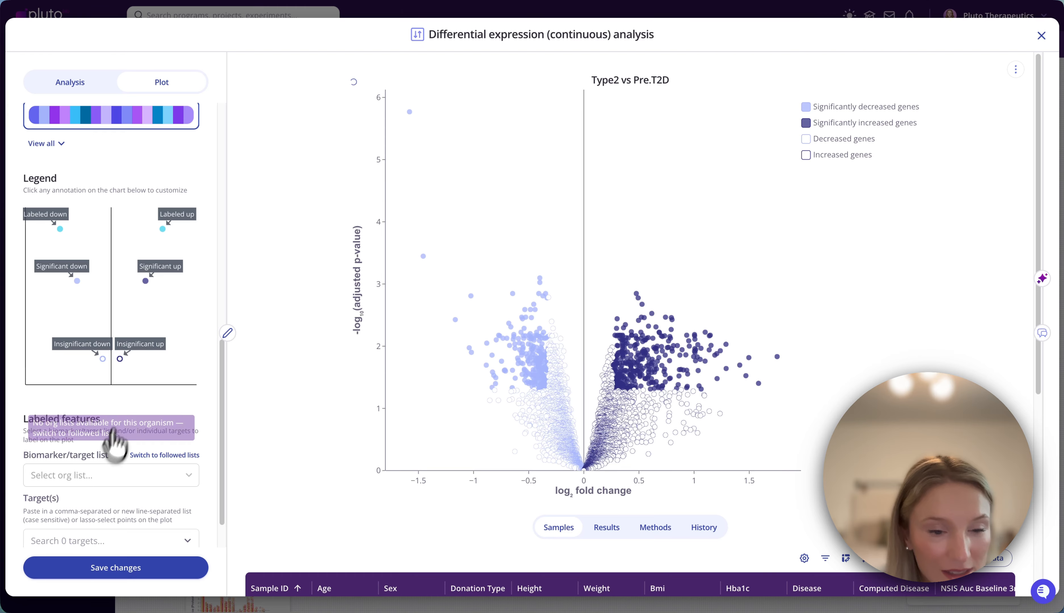
pyautogui.click(158, 274)
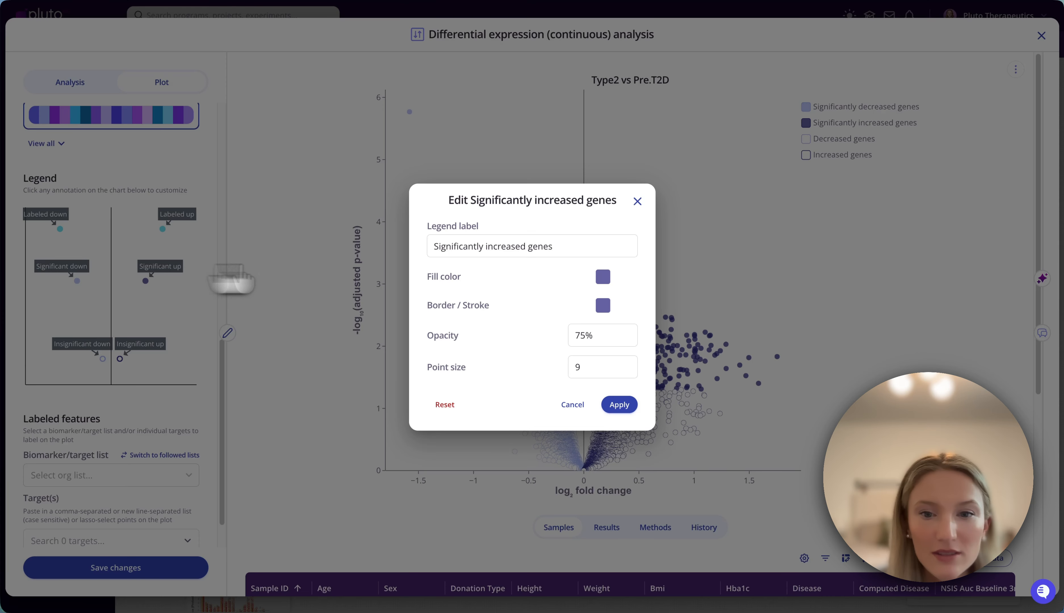
pyautogui.click(605, 277)
pyautogui.click(636, 264)
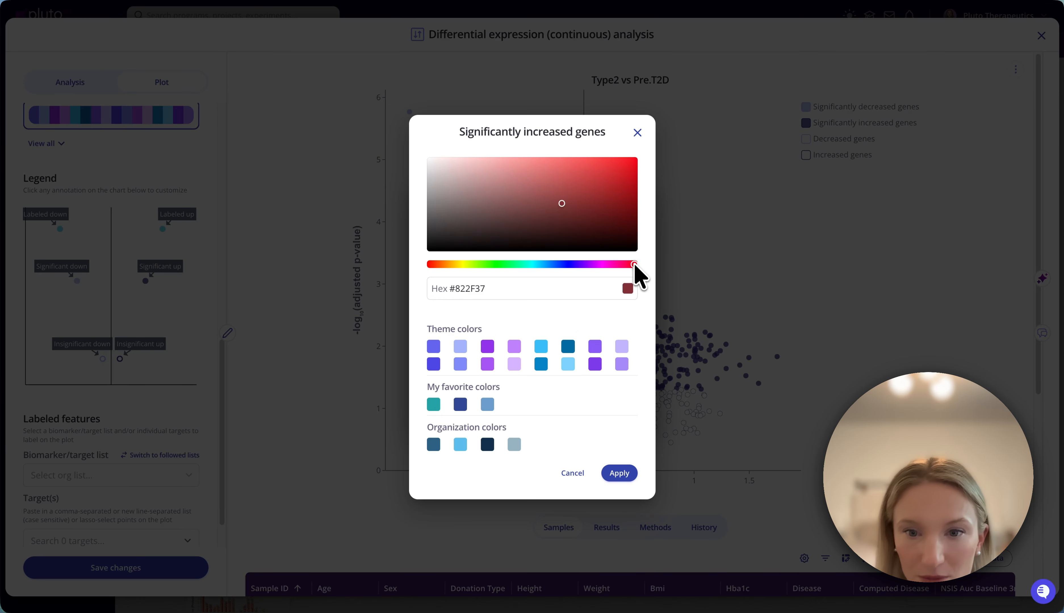
pyautogui.click(605, 181)
pyautogui.click(619, 473)
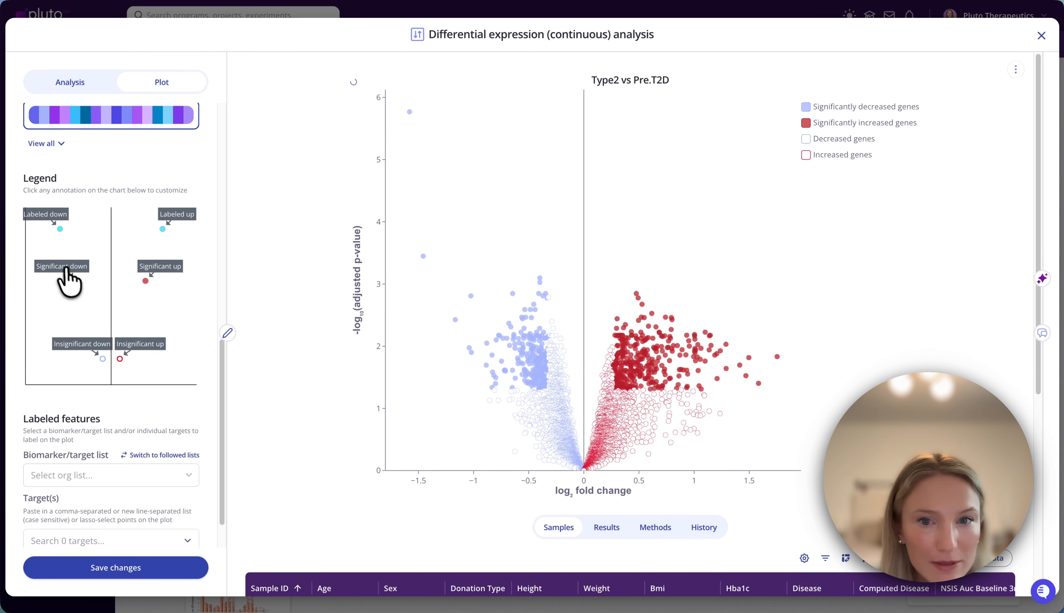
# - Change the fill color of the significantly decreased genes to orange, #EE9416
pyautogui.click(62, 271)
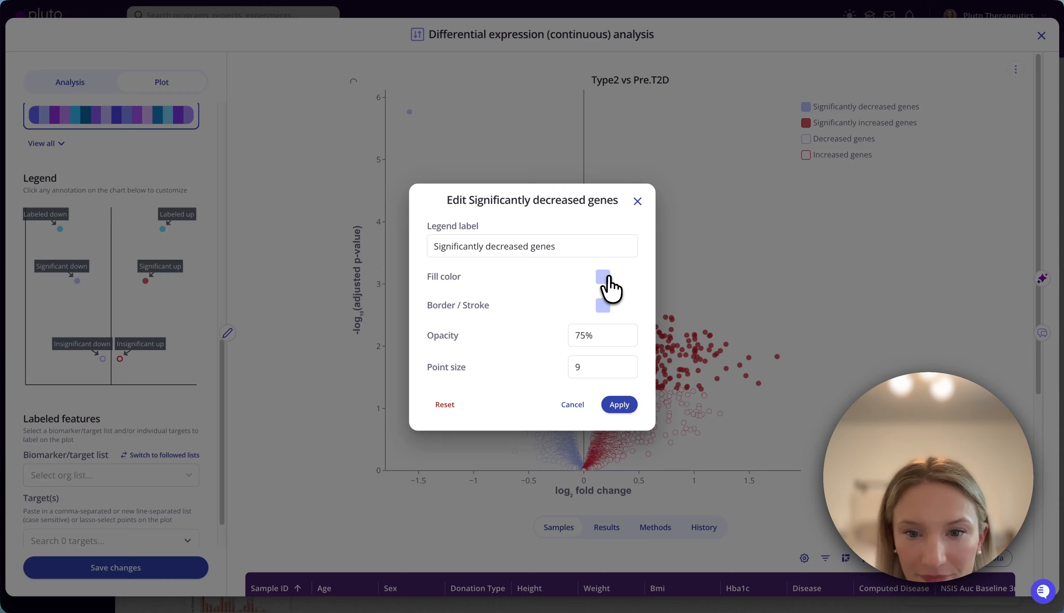
pyautogui.click(605, 277)
pyautogui.click(448, 264)
pyautogui.click(620, 162)
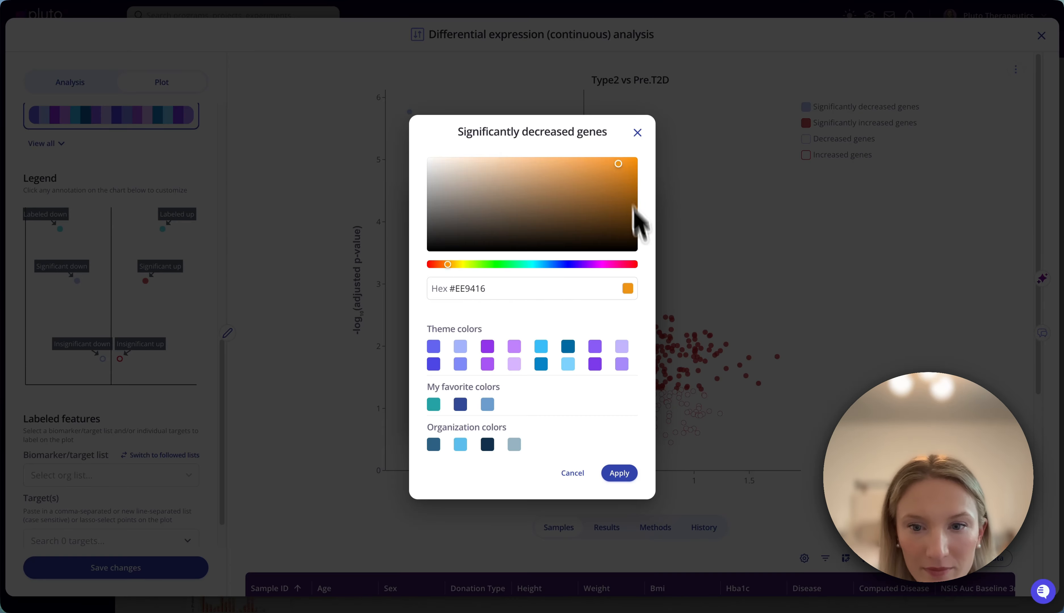
pyautogui.click(620, 473)
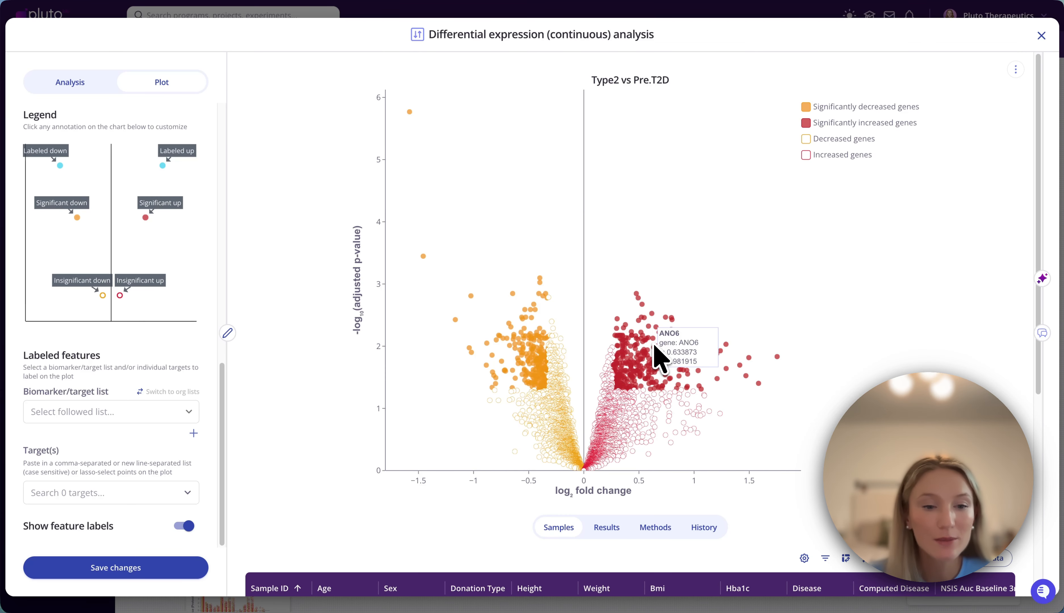
# - Label the genes from the followed target list KEGG TYPE I DIABETES MELLITUS on the volcano plot and save the changes
pyautogui.click(169, 413)
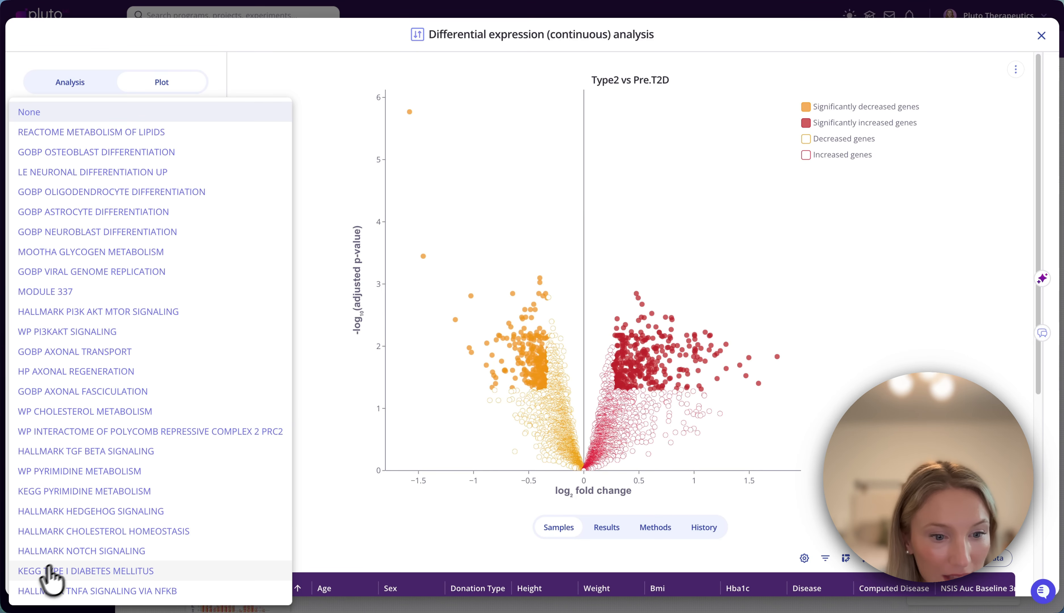
pyautogui.click(58, 573)
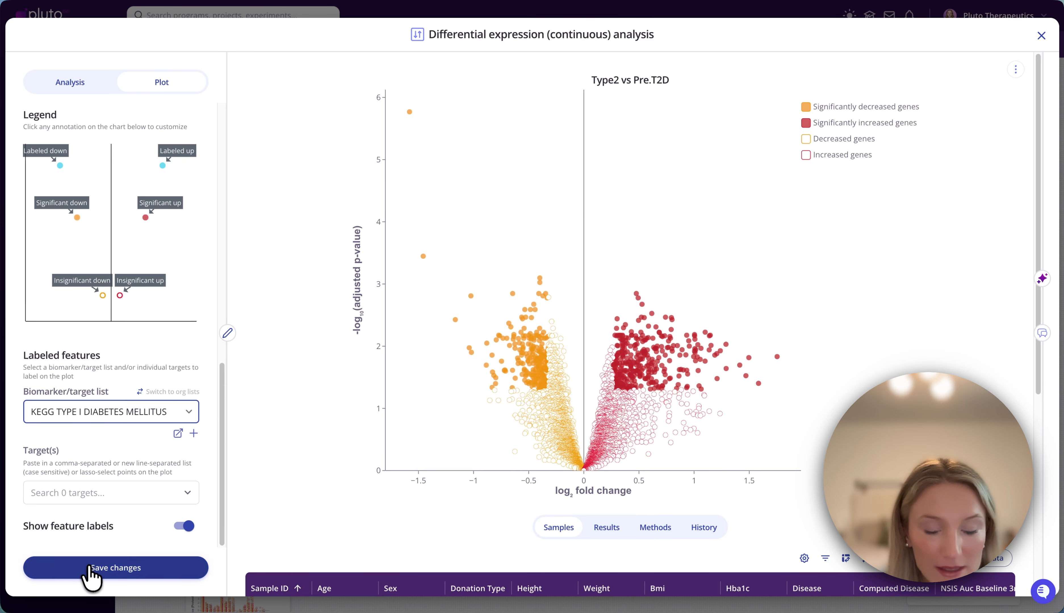
pyautogui.click(88, 567)
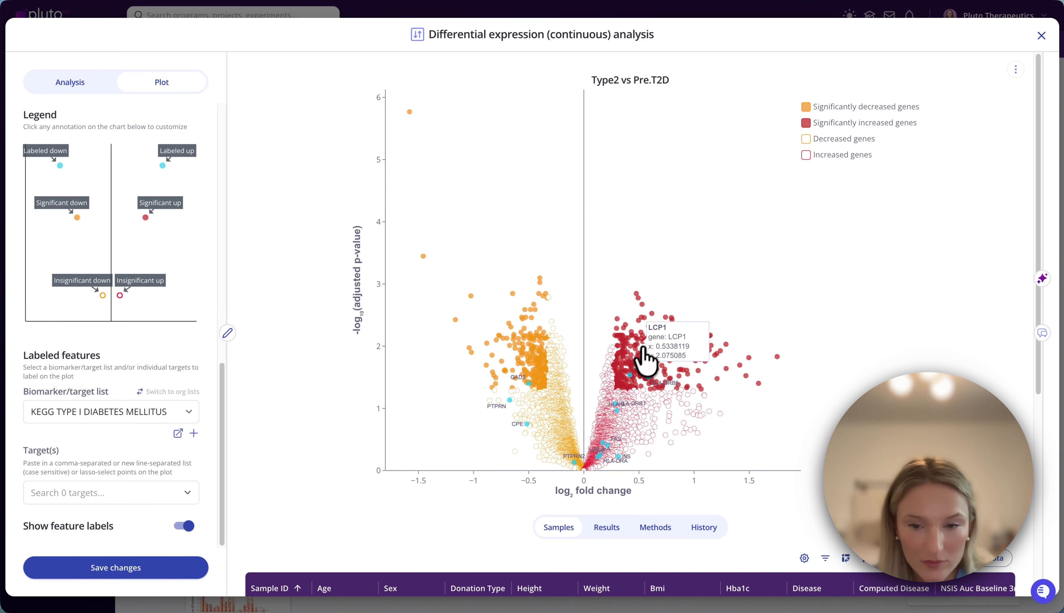
# - Close the analysis, place the new volcano plot below the standalone principal components plot on the canvas, and connect the two
pyautogui.click(1042, 36)
pyautogui.moveTo(695, 417); pyautogui.dragTo(919, 351)
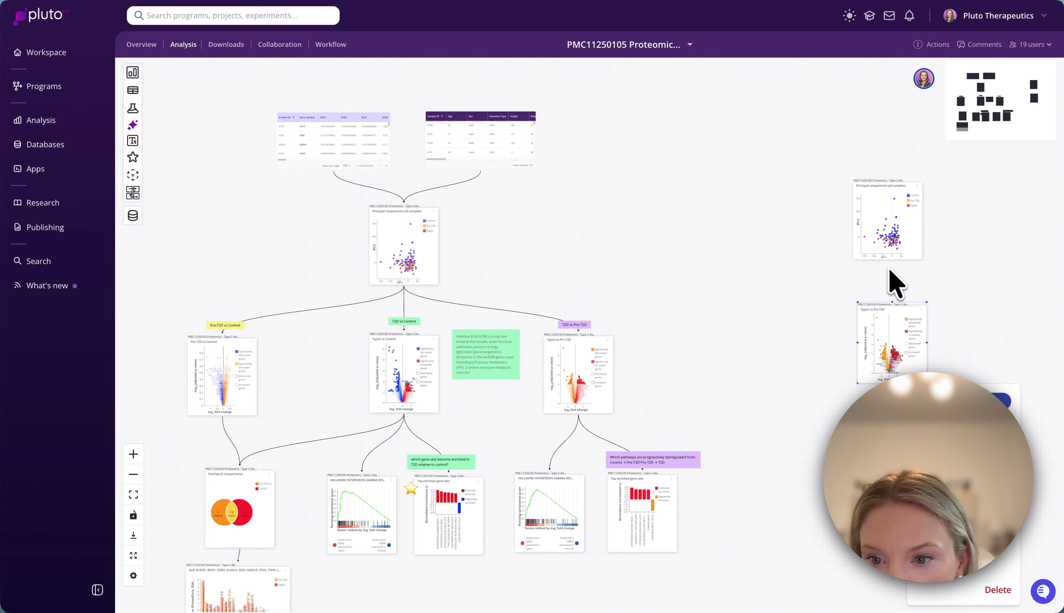
pyautogui.moveTo(917, 368); pyautogui.dragTo(877, 377)
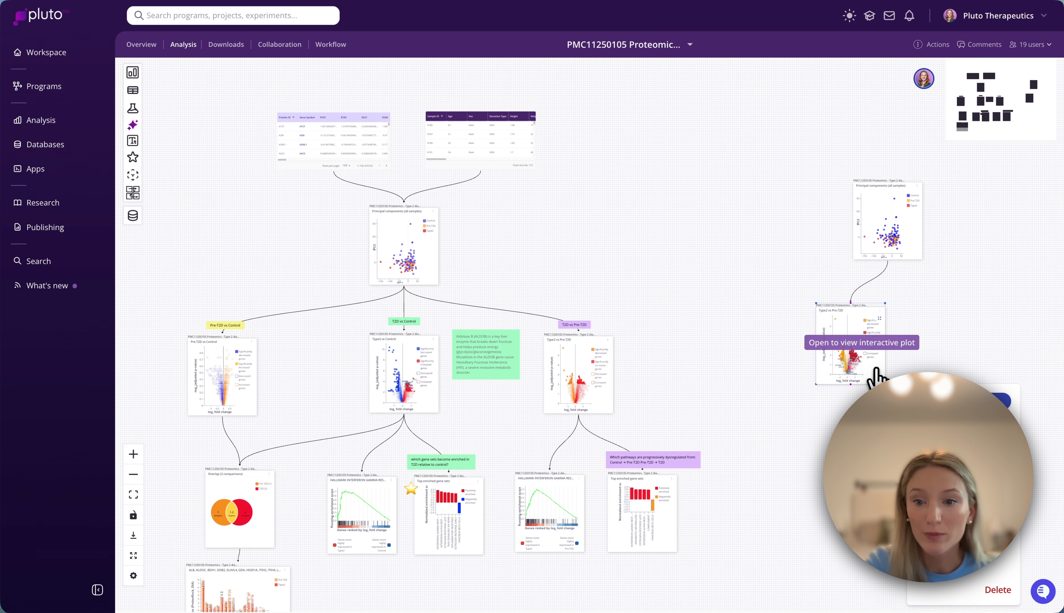
# - Create a new gene set enrichment analysis from the no-code modules
pyautogui.scroll(-3, 749, 325)
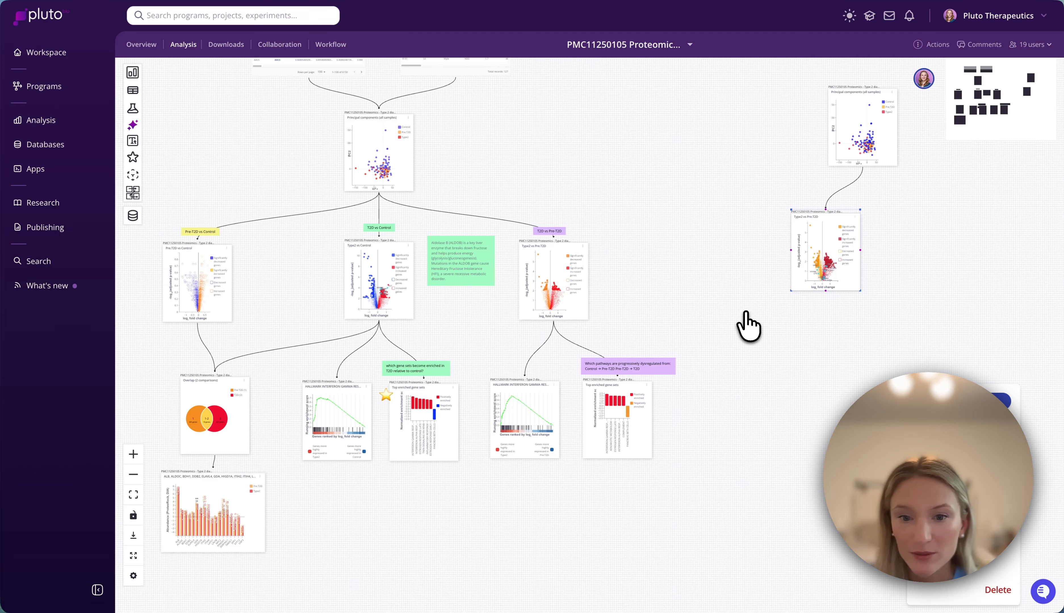
pyautogui.click(132, 75)
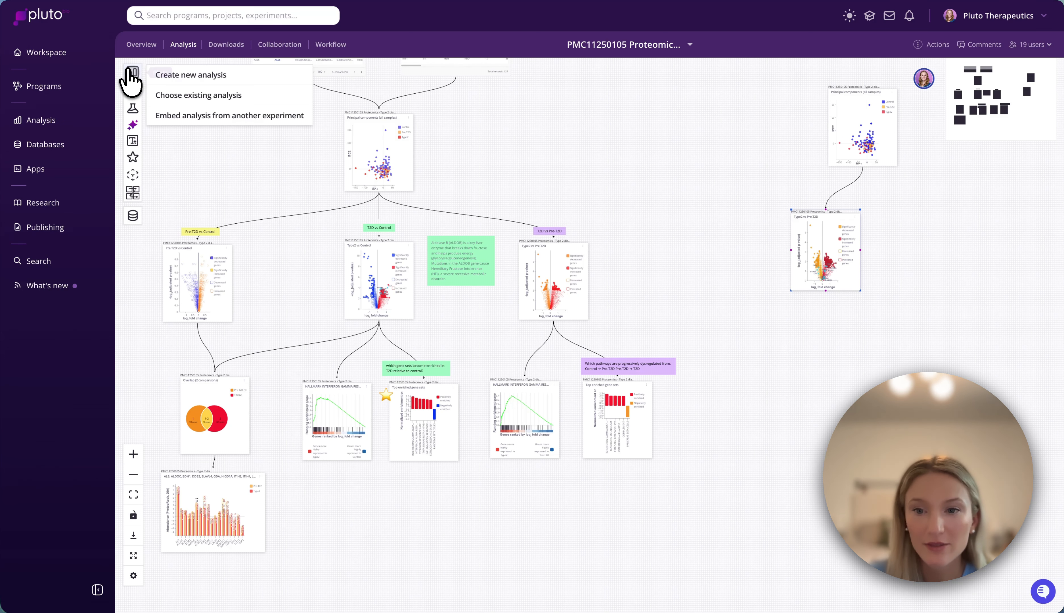
pyautogui.click(205, 78)
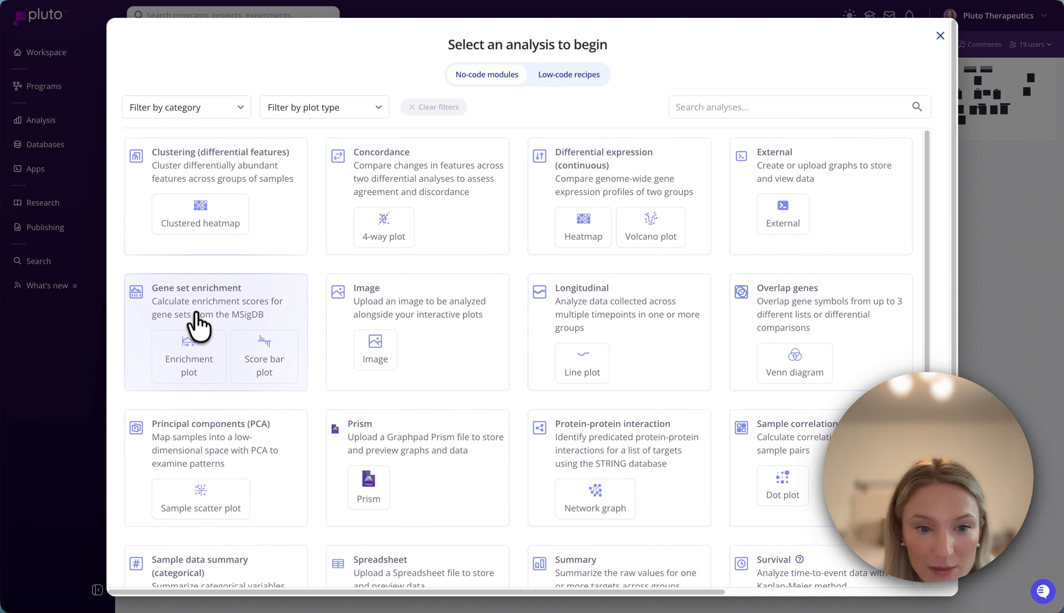
pyautogui.click(207, 325)
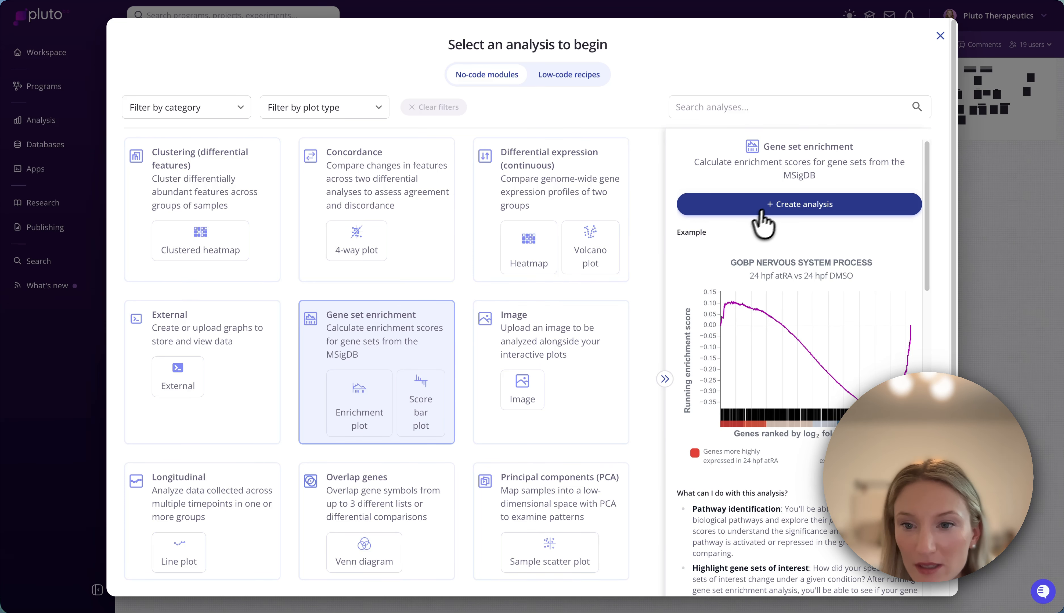
pyautogui.click(767, 207)
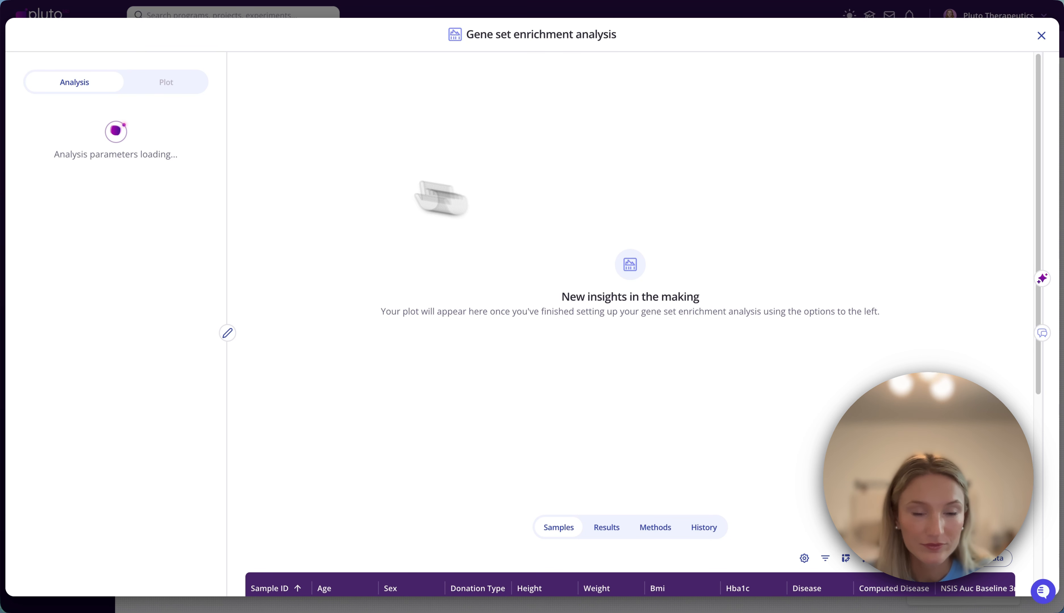
# - Run the gene set enrichment for the Type2 vs Pre.T2D comparison with the Hallmarks collection from MSigDB
pyautogui.click(47, 177)
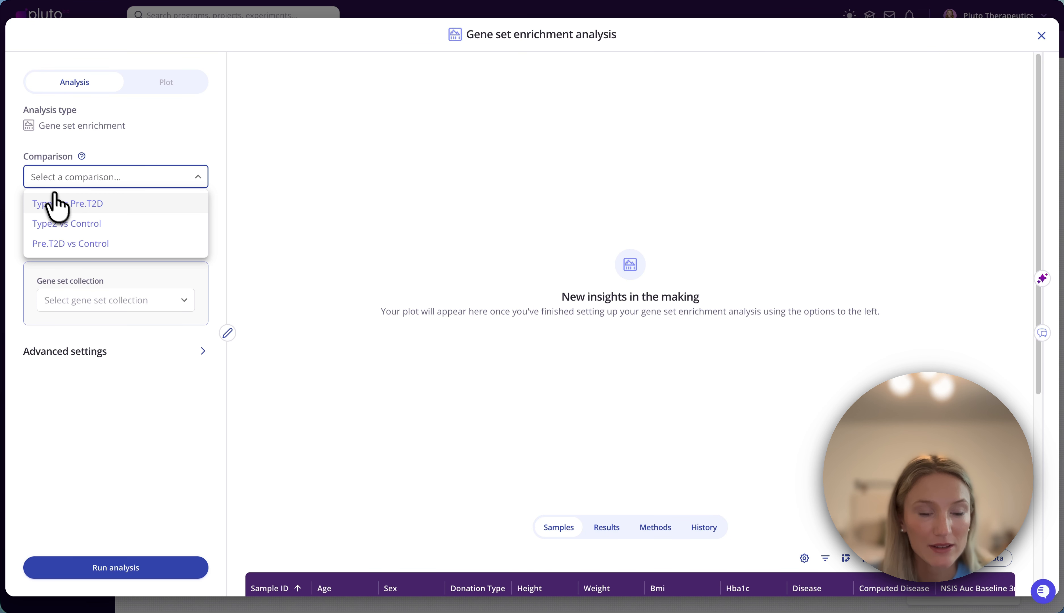
pyautogui.click(78, 204)
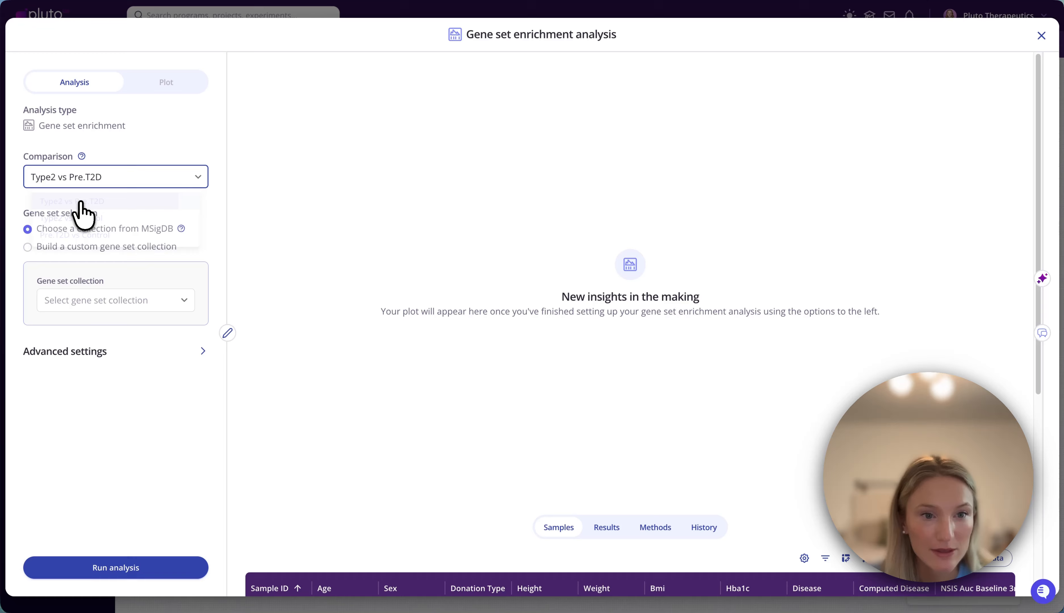
pyautogui.click(64, 301)
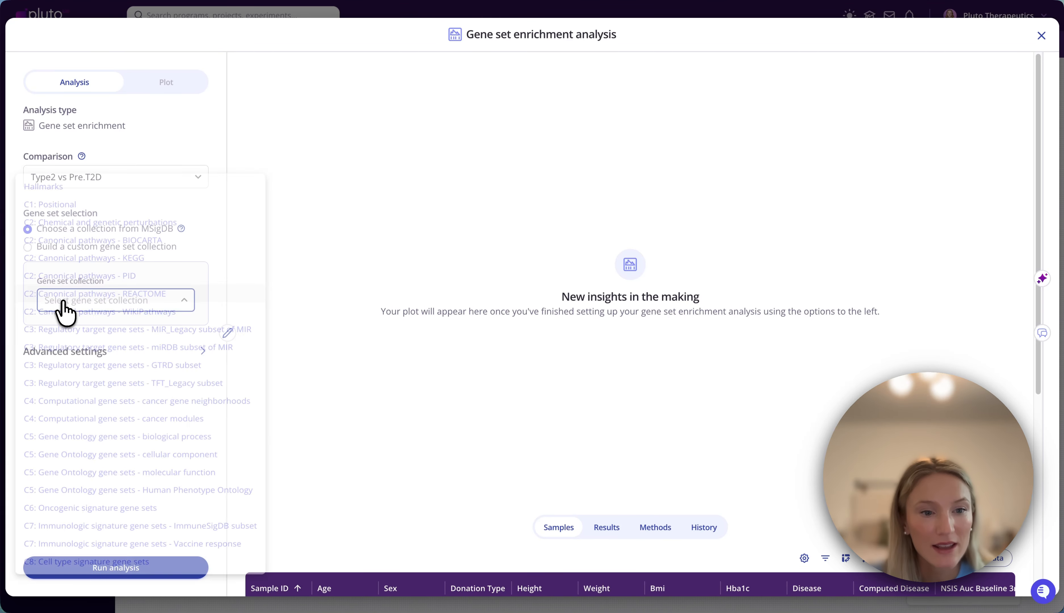
pyautogui.click(47, 173)
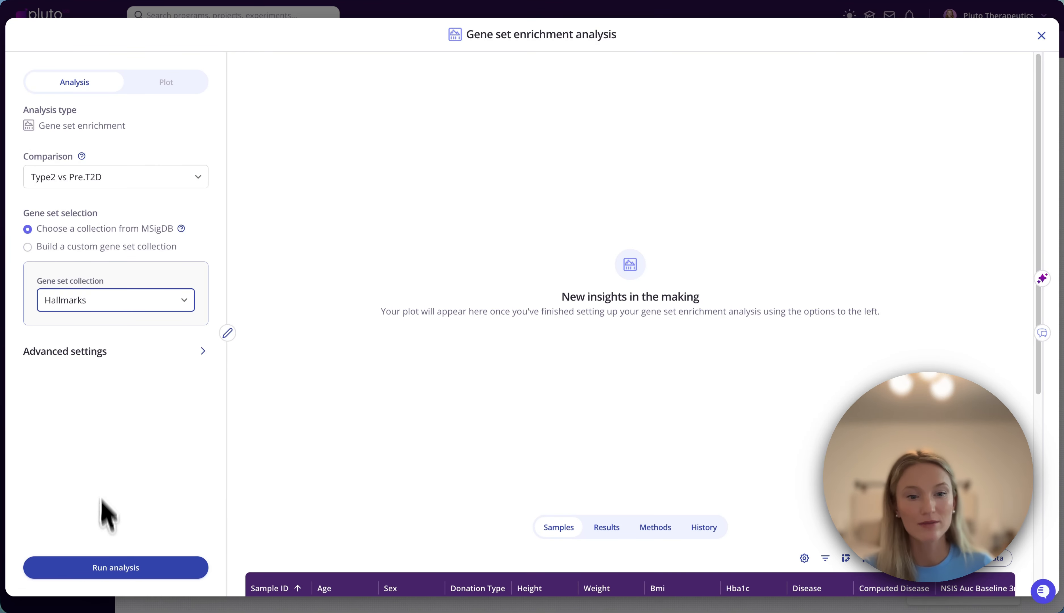
pyautogui.click(97, 568)
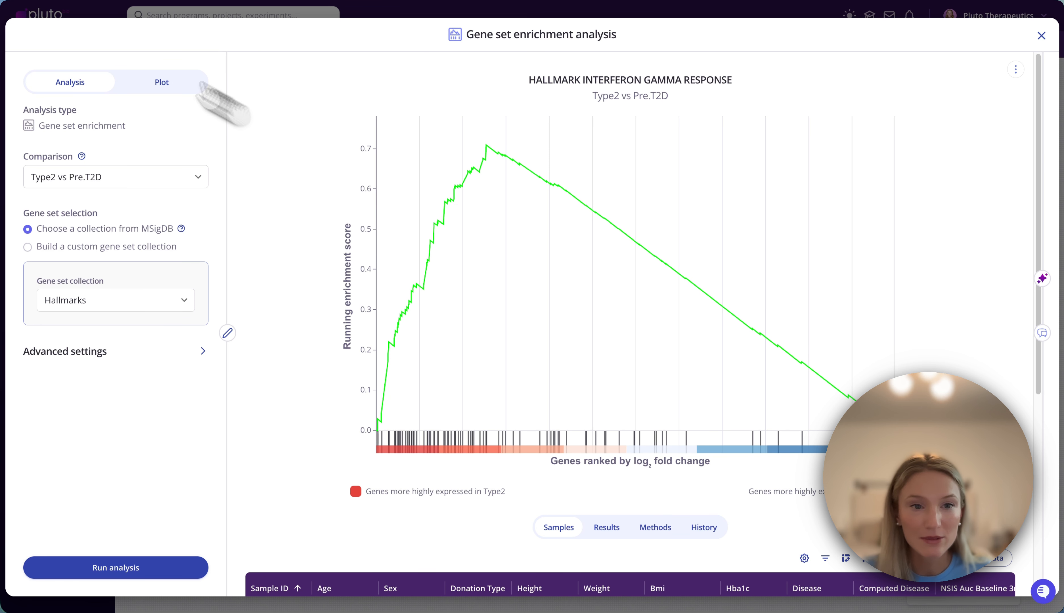
# - Display the HALLMARK PANCREAS BETA CELLS gene set in the enrichment plot and save the changes
pyautogui.click(157, 88)
pyautogui.scroll(-2, 173, 372)
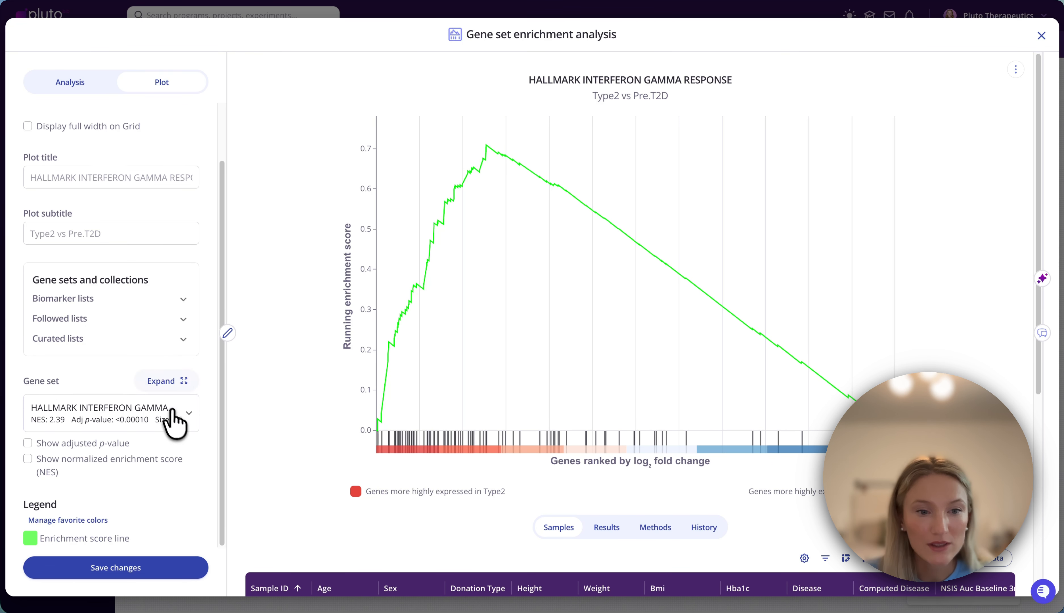
pyautogui.click(176, 420)
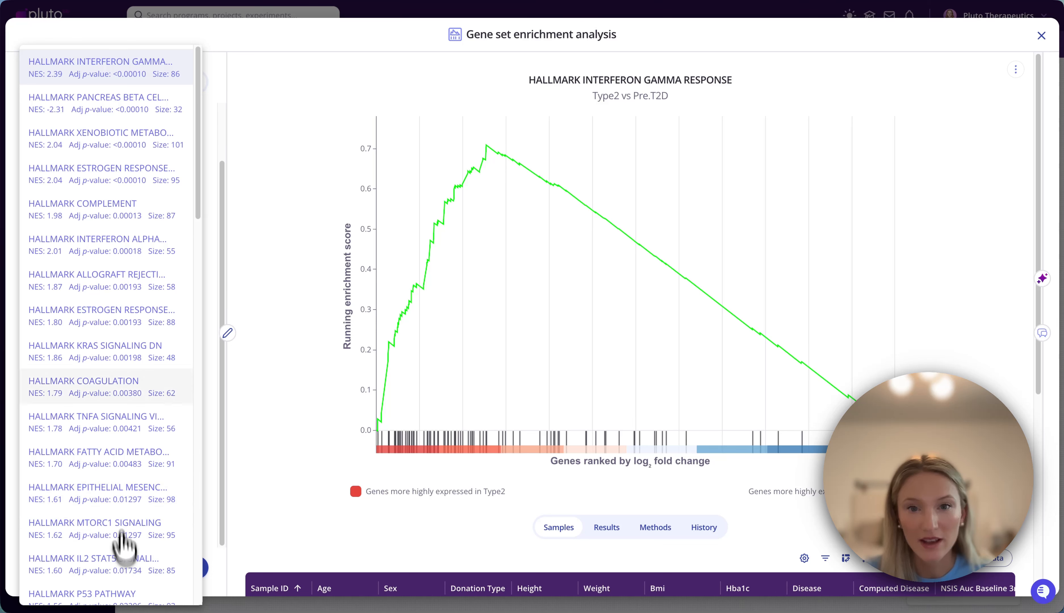
pyautogui.click(107, 111)
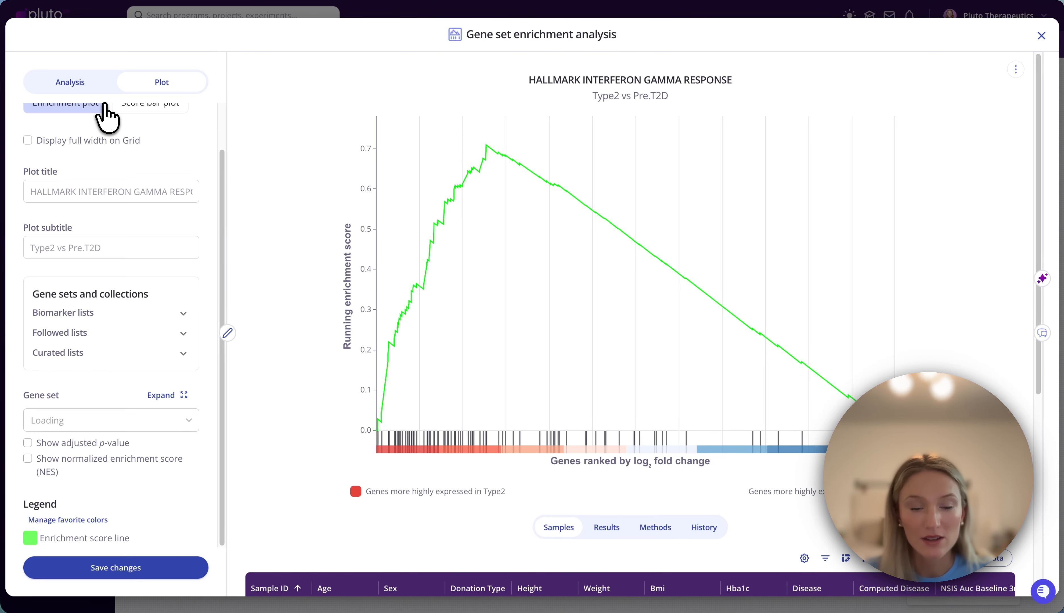
pyautogui.click(126, 570)
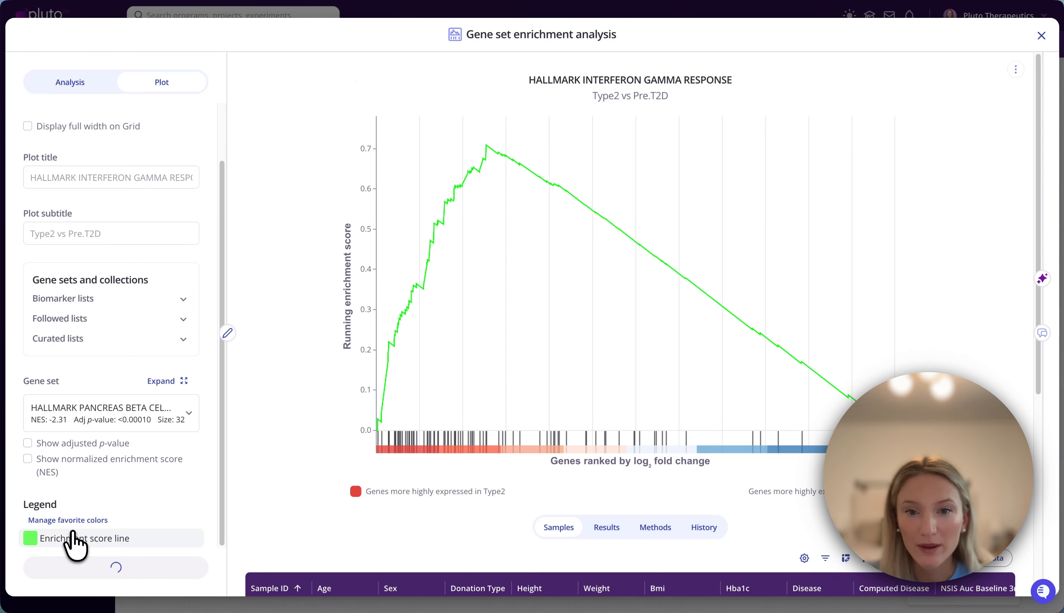
# - Change the gene set enrichment plot type to a score bar plot and save the changes
pyautogui.scroll(2, 100, 444)
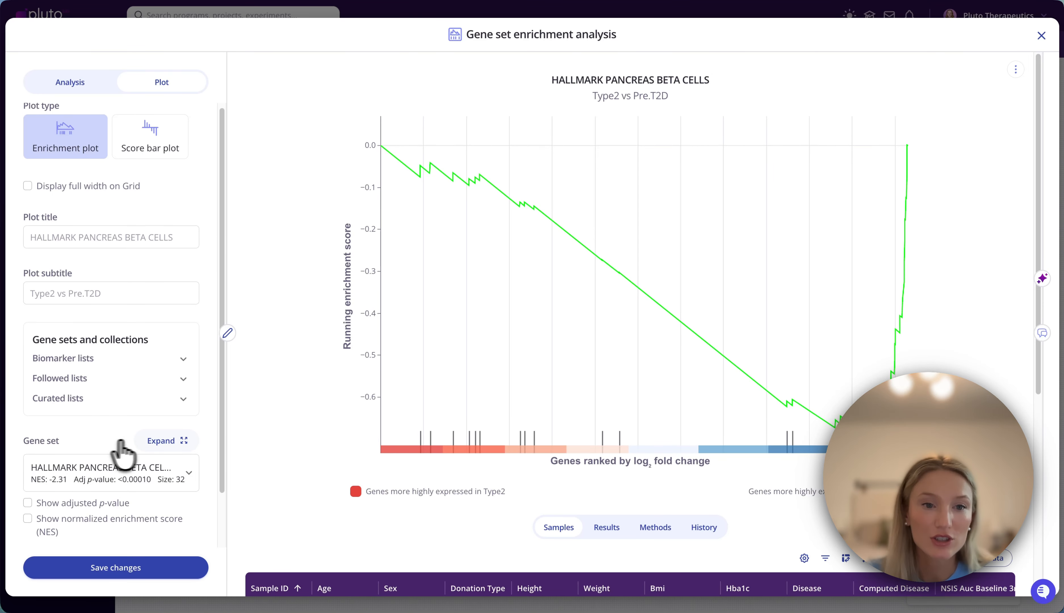
pyautogui.click(146, 143)
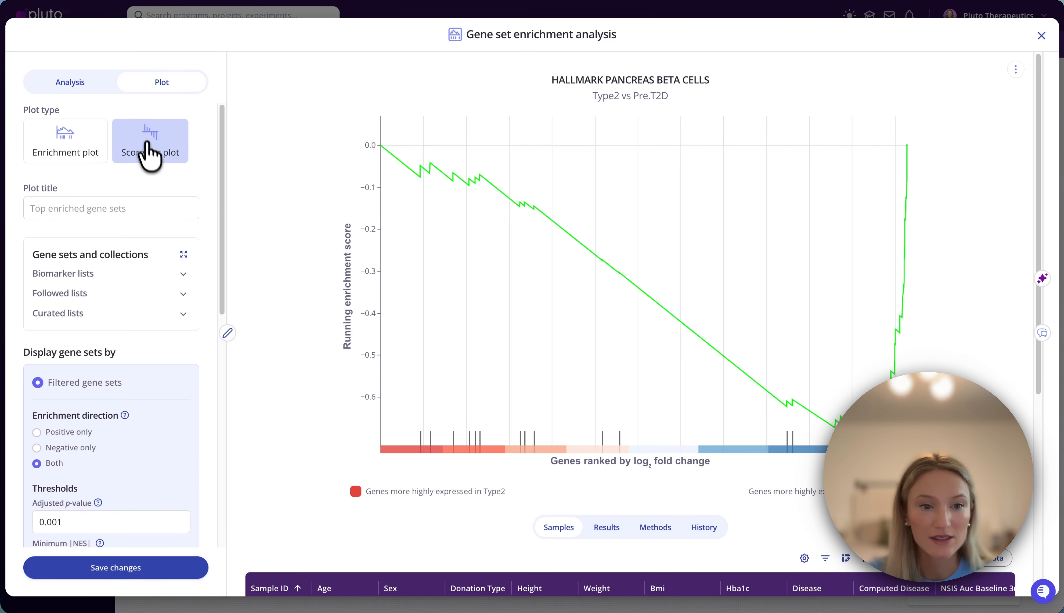
pyautogui.click(123, 567)
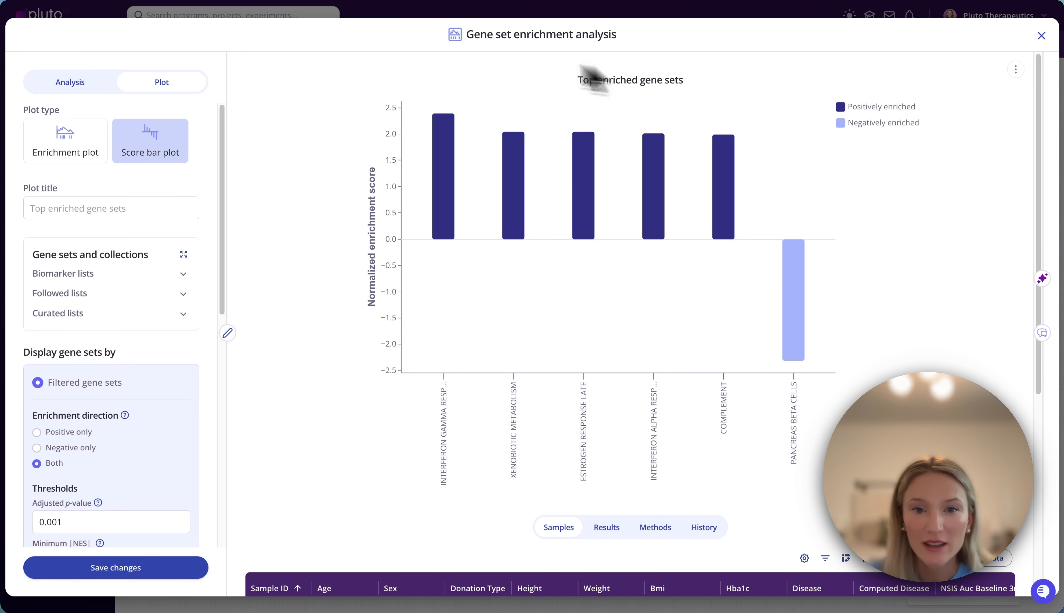
pyautogui.moveTo(513, 207)
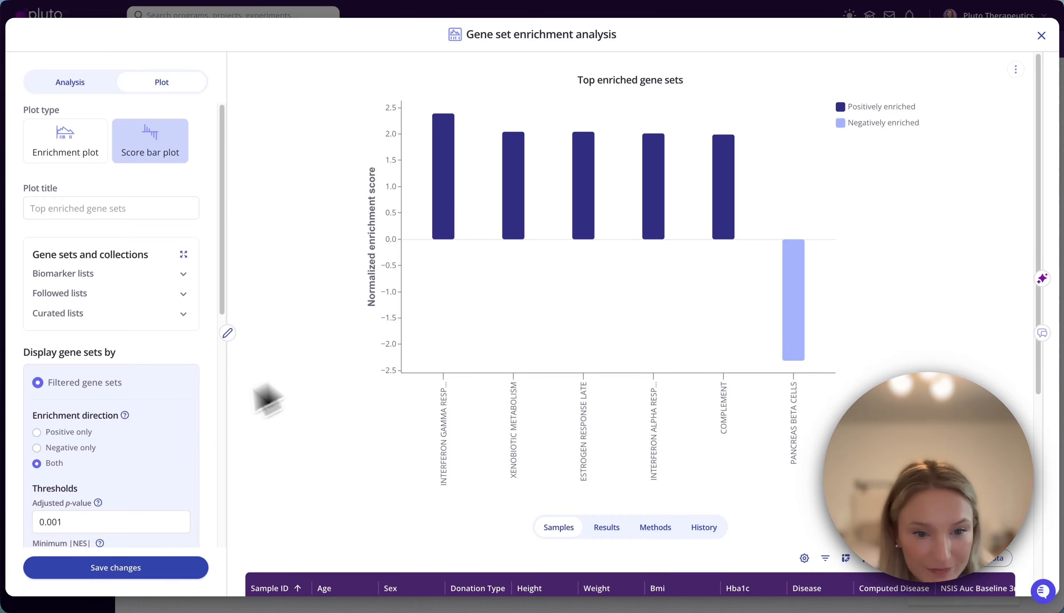
# - Recolor the positively enriched bars red, save the plot changes, and close the gene set enrichment analysis
pyautogui.scroll(-10, 118, 439)
pyautogui.click(31, 521)
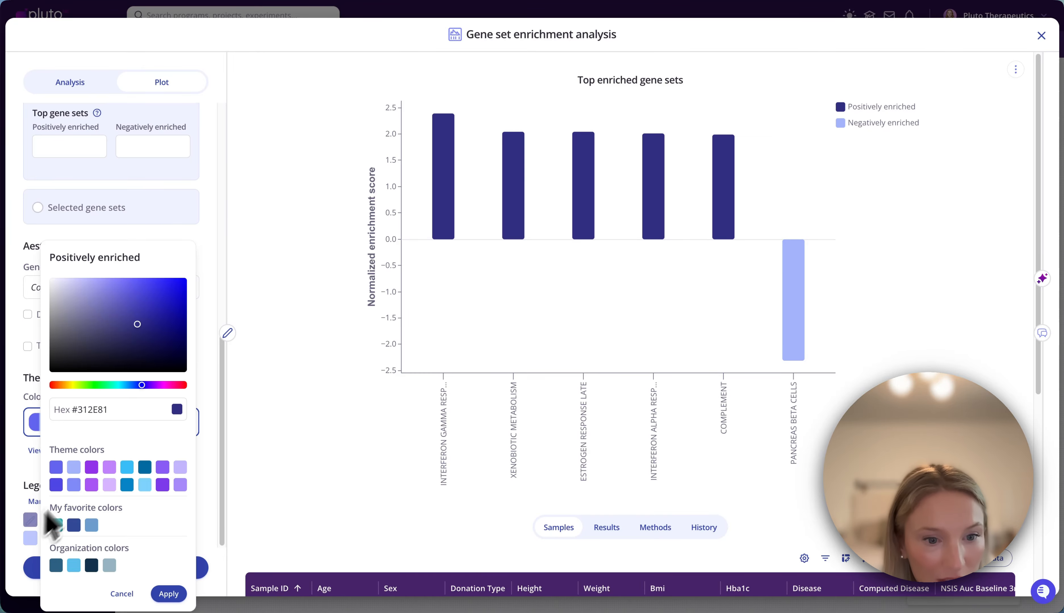
pyautogui.click(181, 385)
pyautogui.click(168, 594)
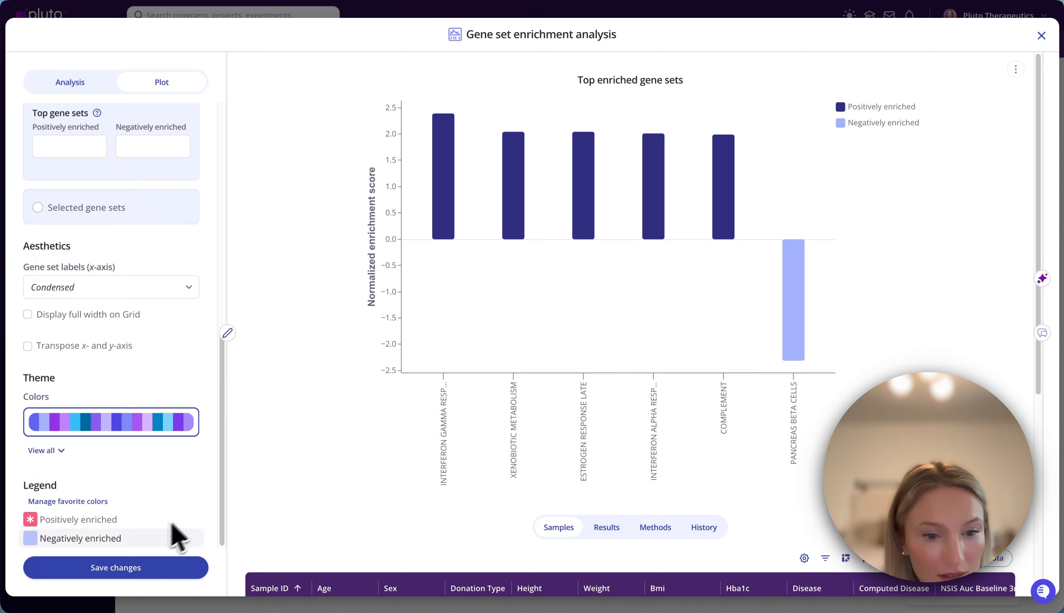
pyautogui.click(127, 567)
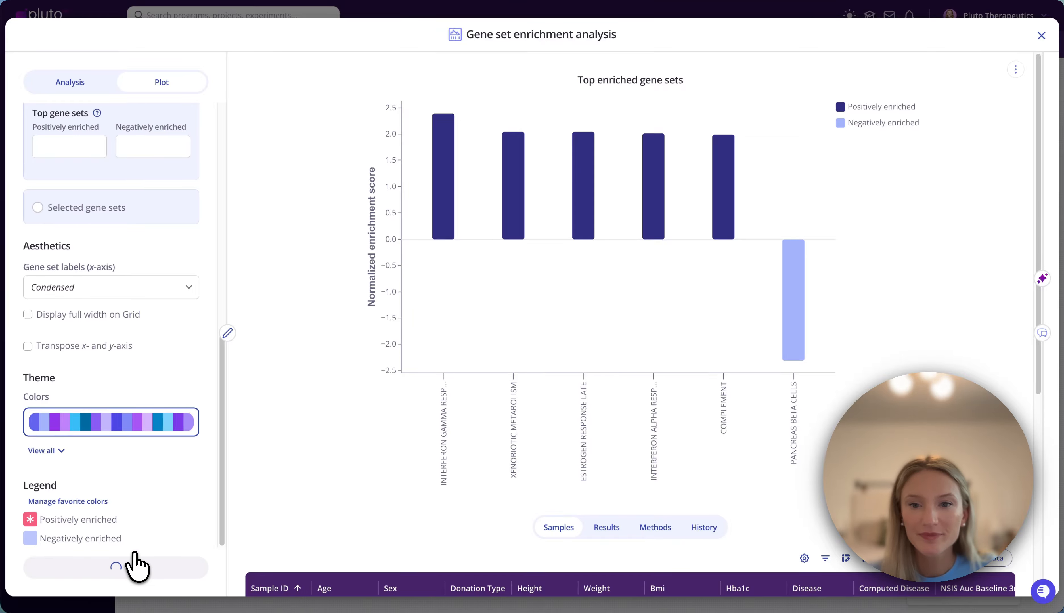
pyautogui.click(1041, 36)
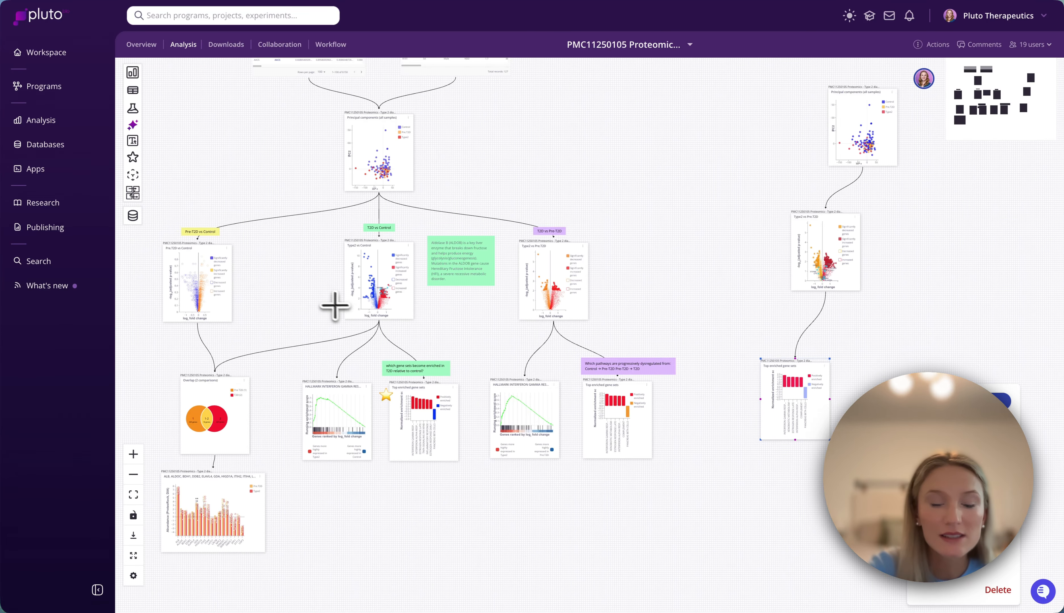
# - Open the overlap genes analysis of the two comparisons from the canvas and show its settings
pyautogui.scroll(5, 293, 288)
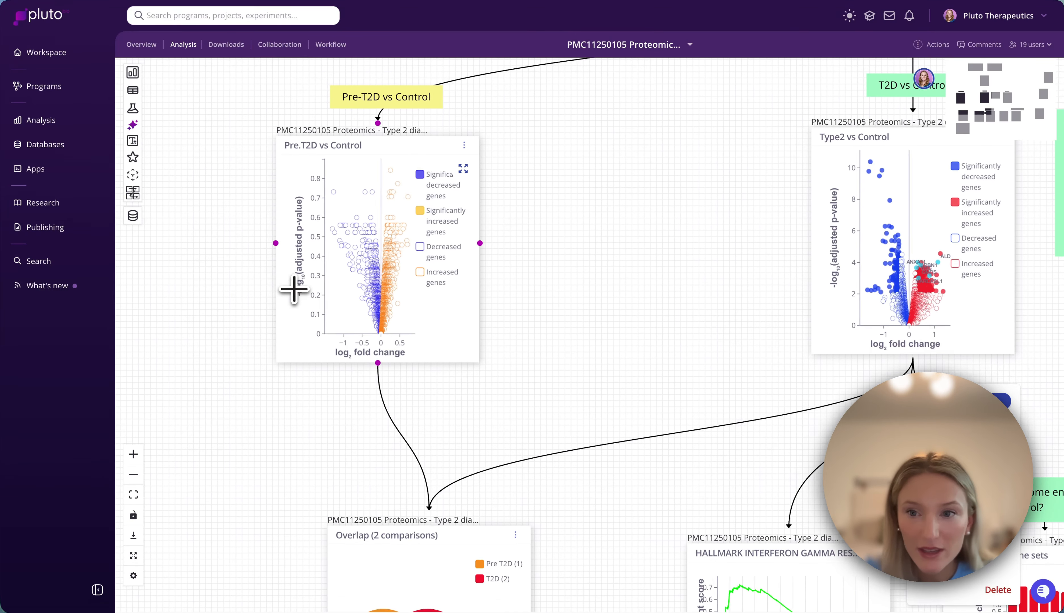
pyautogui.scroll(-5, 294, 289)
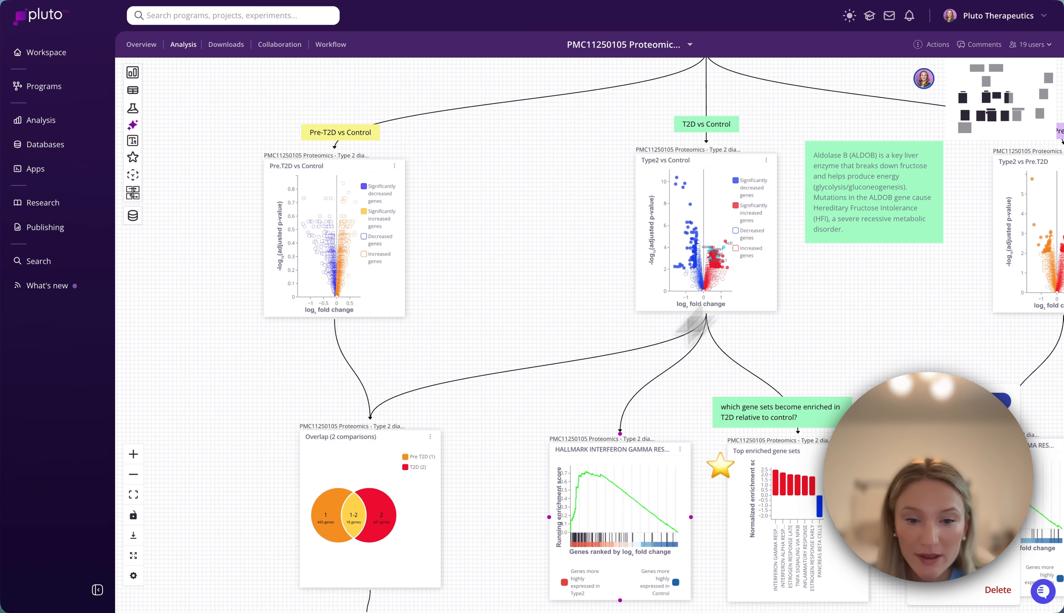
pyautogui.moveTo(484, 433); pyautogui.dragTo(474, 340)
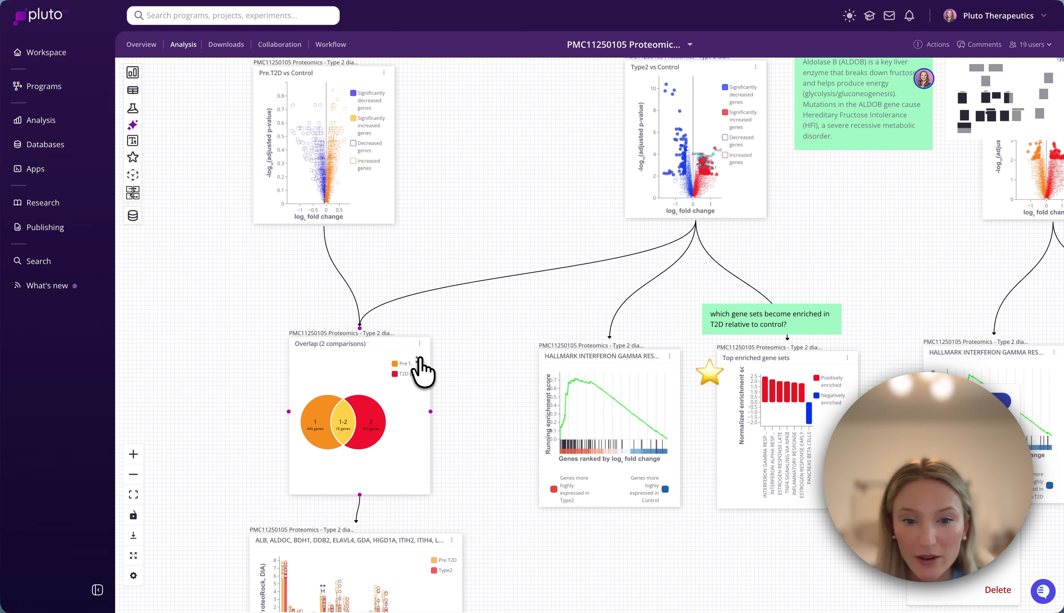
pyautogui.click(420, 362)
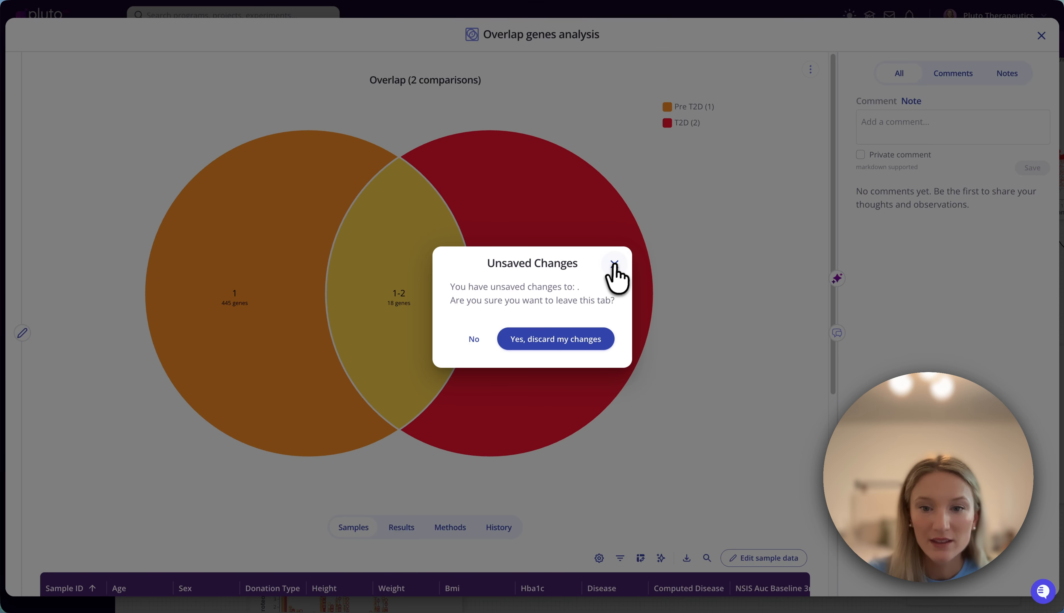
pyautogui.click(613, 266)
pyautogui.click(22, 333)
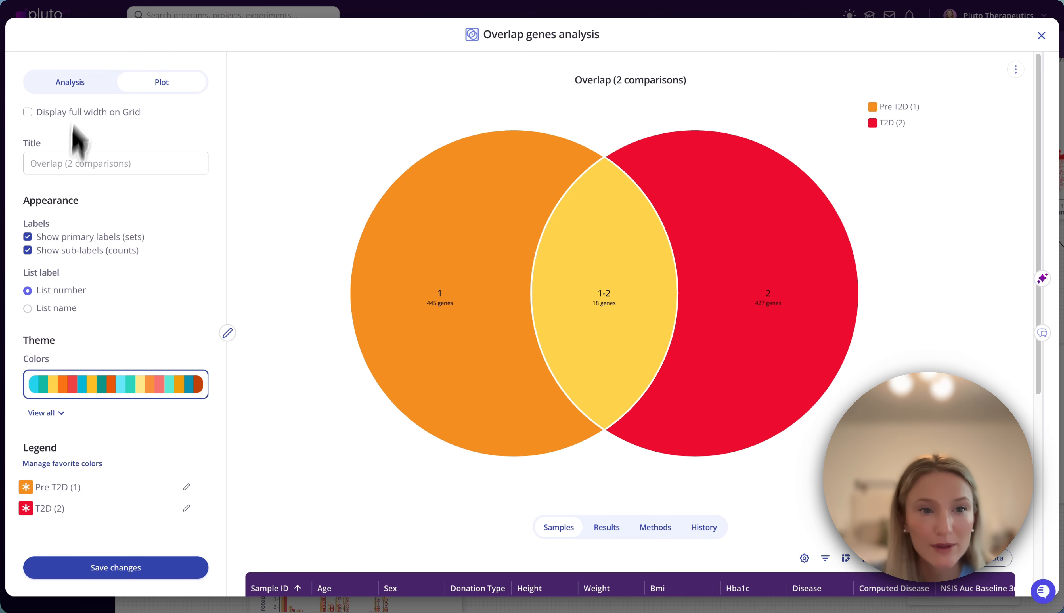
# - Examine how the Pre T2D and T2D lists of the overlap analysis are defined, and close the analysis
pyautogui.click(75, 80)
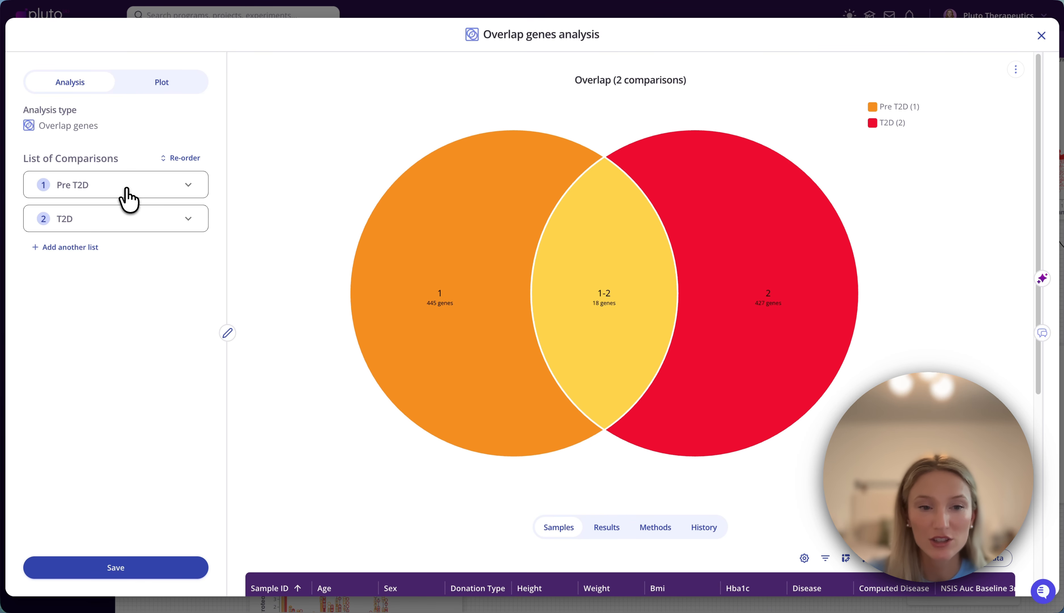
pyautogui.click(114, 188)
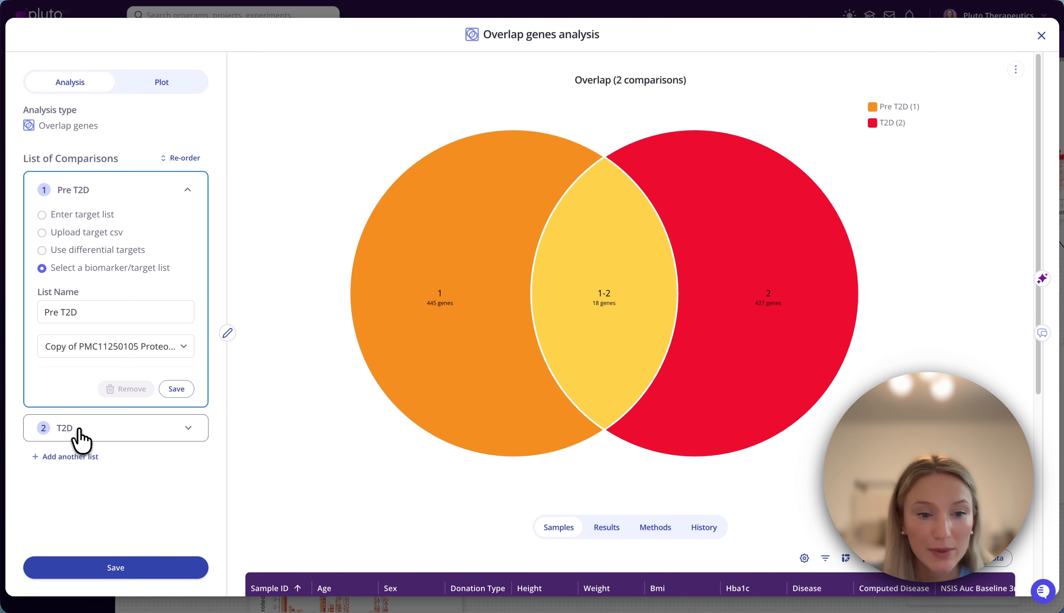
pyautogui.click(176, 389)
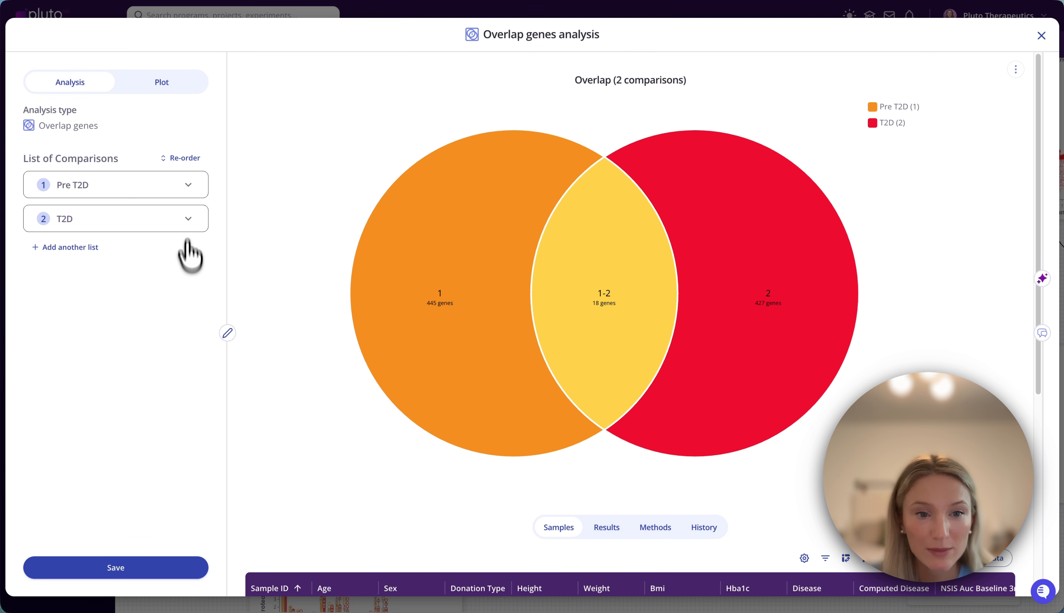
pyautogui.click(188, 223)
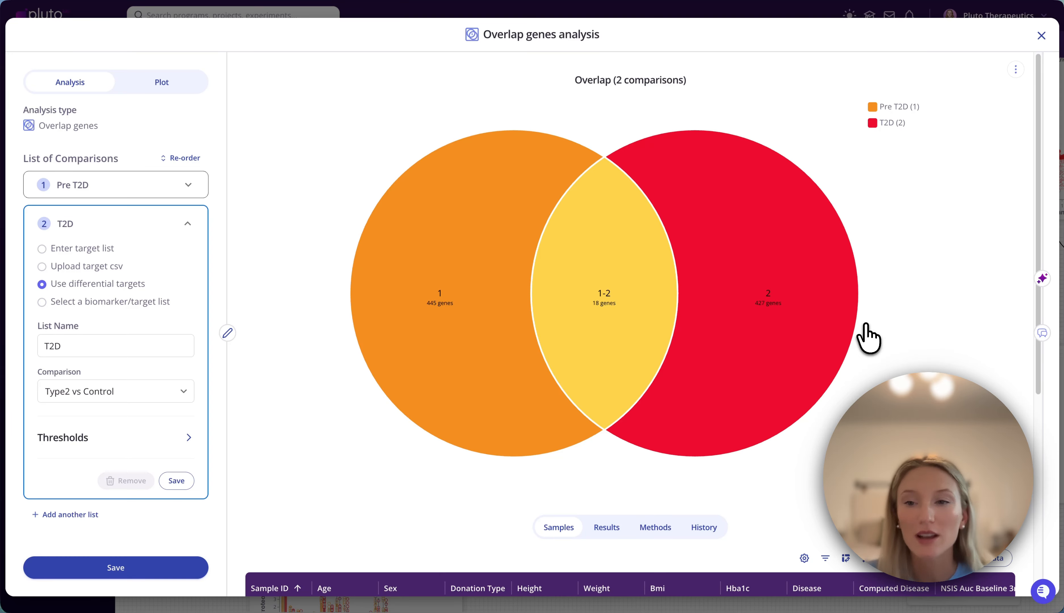
pyautogui.click(1042, 36)
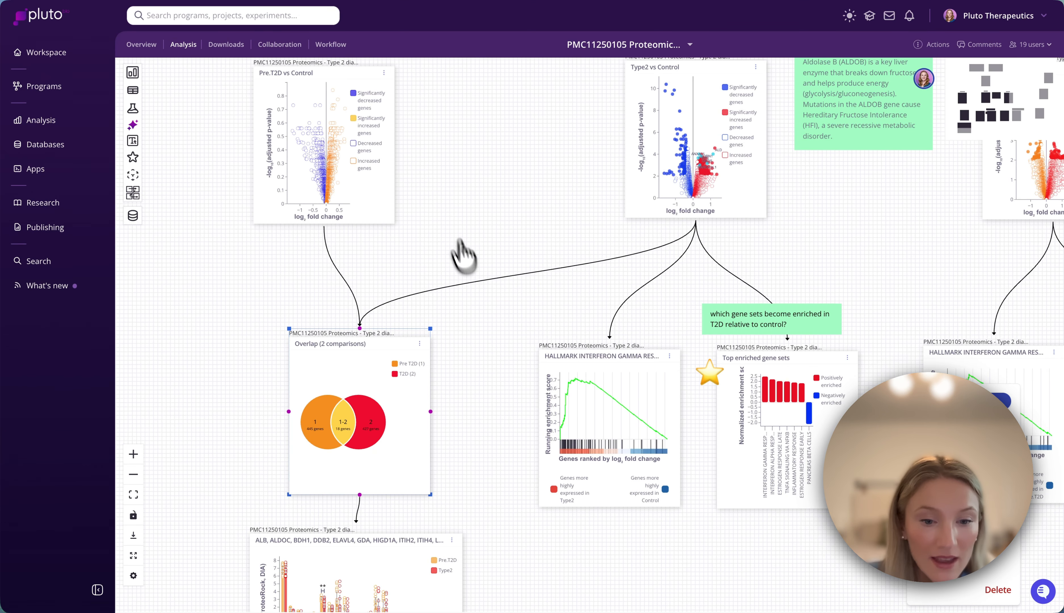
# - Open the summary analysis beneath the overlap diagram, examine its abundance bar plot for Pre.T2D and Type2, and close it
pyautogui.scroll(-5, 505, 367)
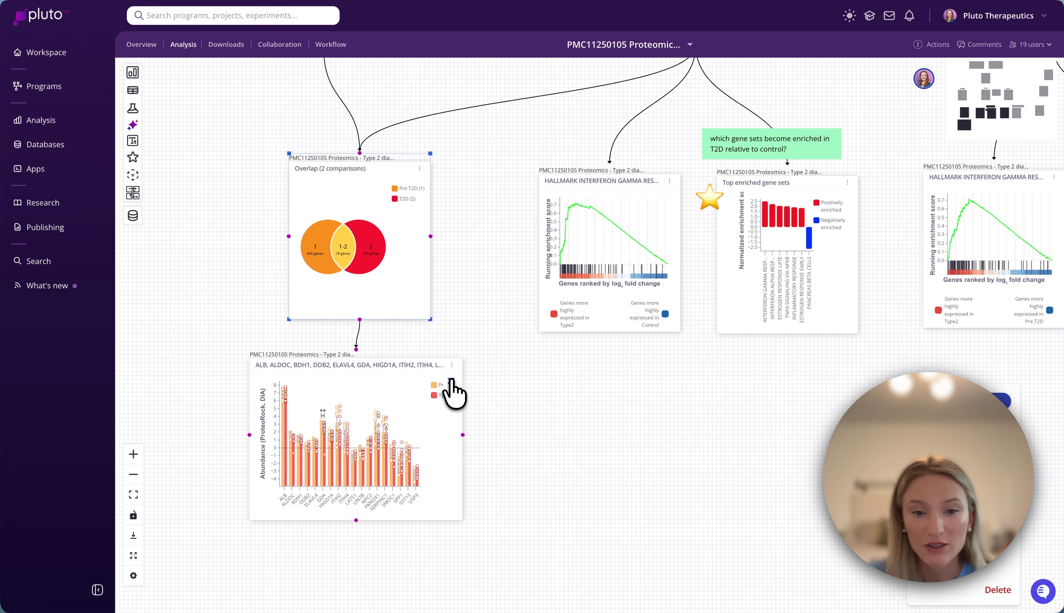
pyautogui.click(451, 381)
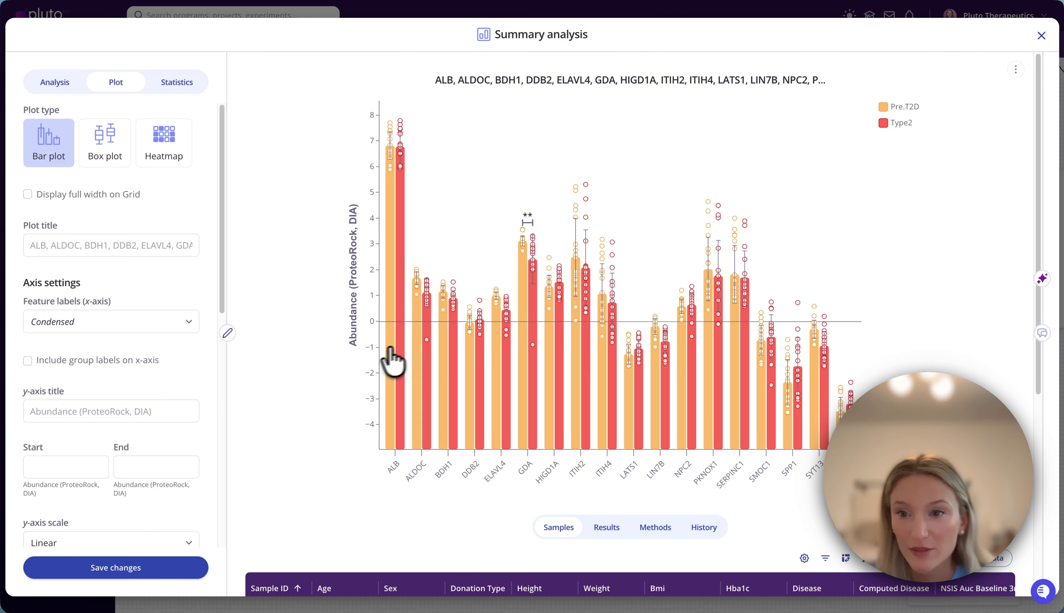
pyautogui.click(1042, 38)
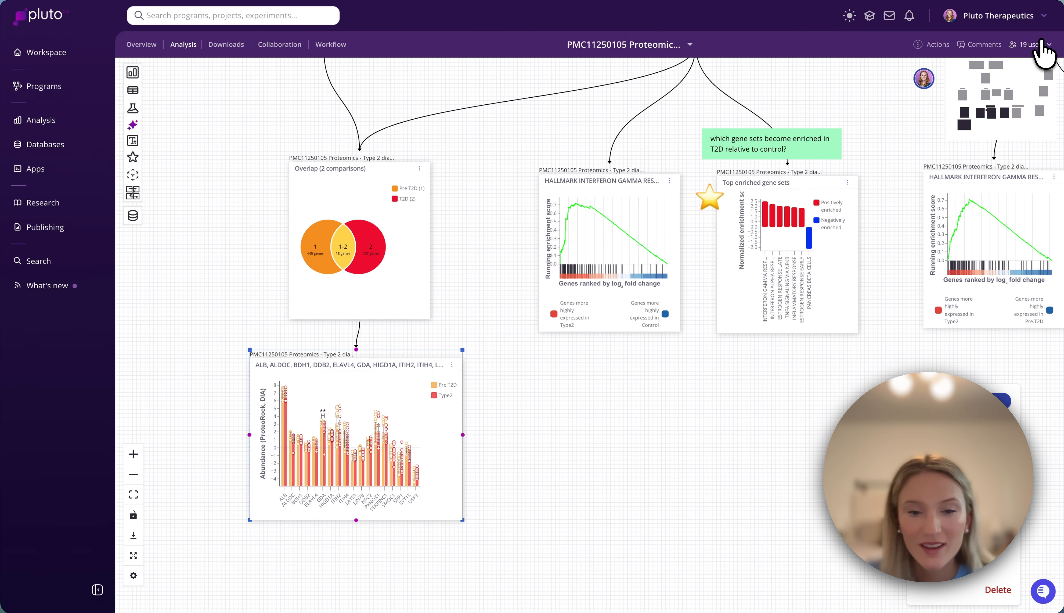
pyautogui.scroll(-5, 608, 428)
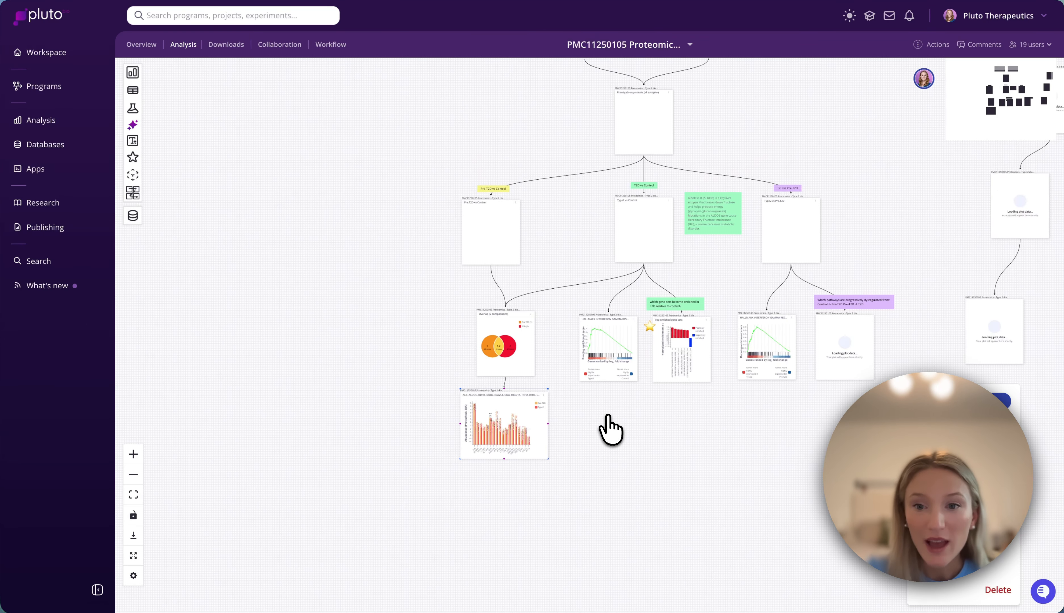
pyautogui.hscroll(3, 608, 416)
pyautogui.scroll(2, 609, 416)
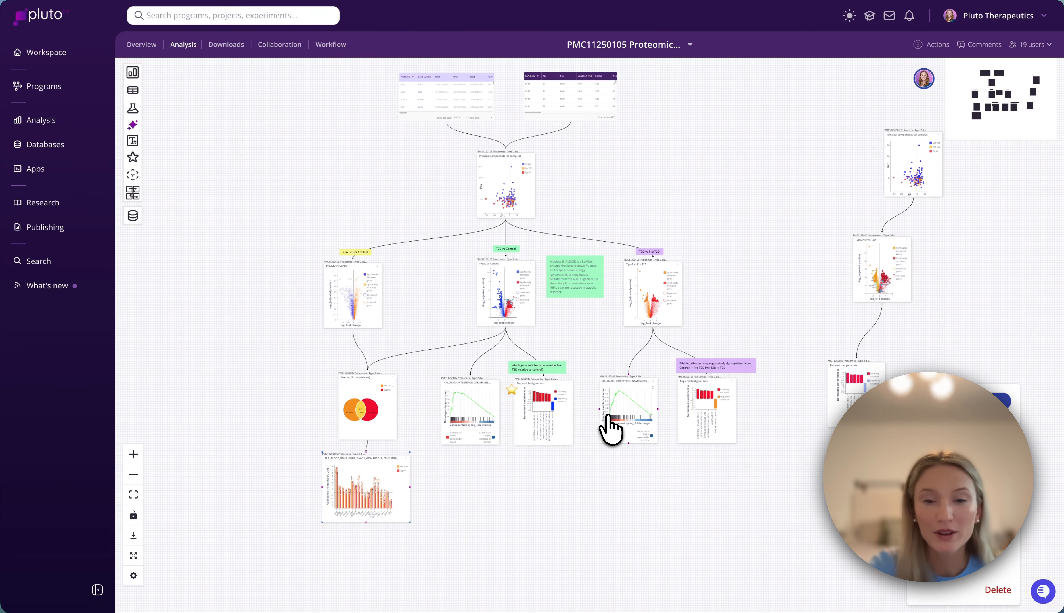
pyautogui.scroll(1, 555, 385)
pyautogui.hscroll(1, 555, 386)
pyautogui.scroll(1, 555, 386)
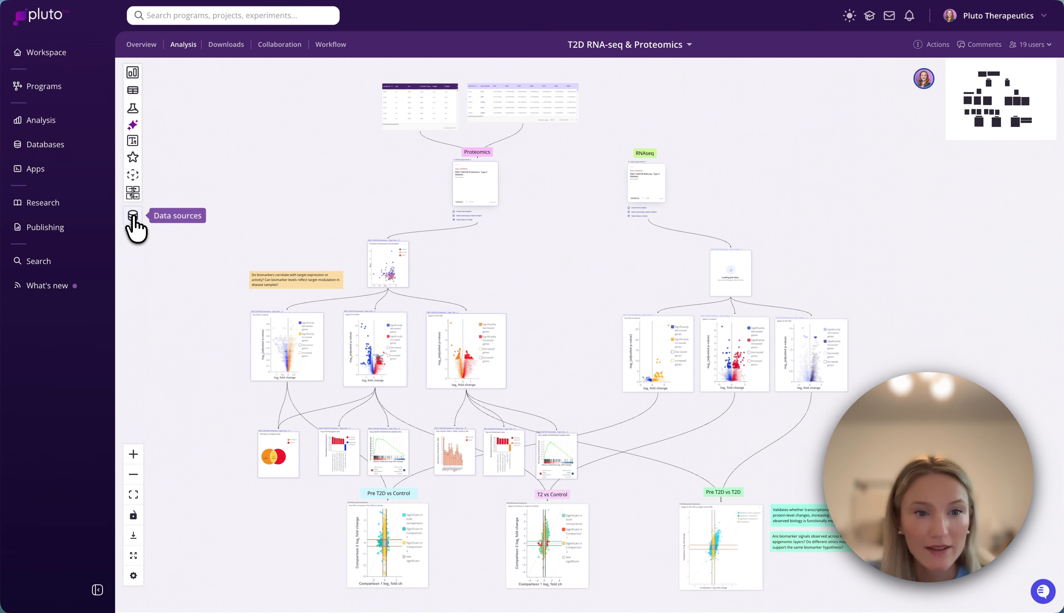
# - In the T2D RNA-seq & Proteomics experiment, examine the linked experiments and the proteomics and RNA-seq workflows on the canvas
pyautogui.click(133, 216)
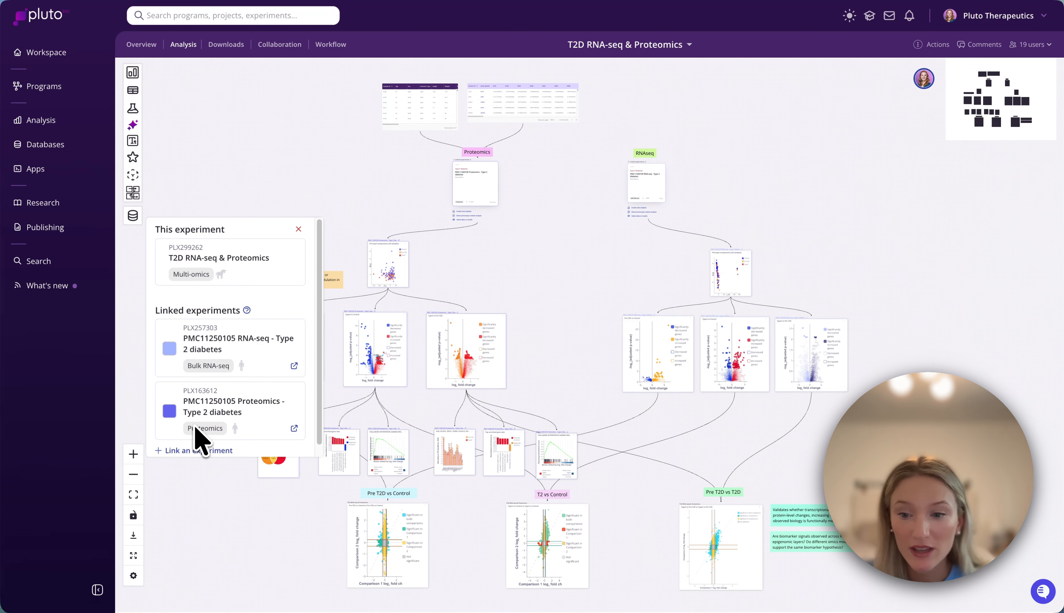
pyautogui.click(313, 167)
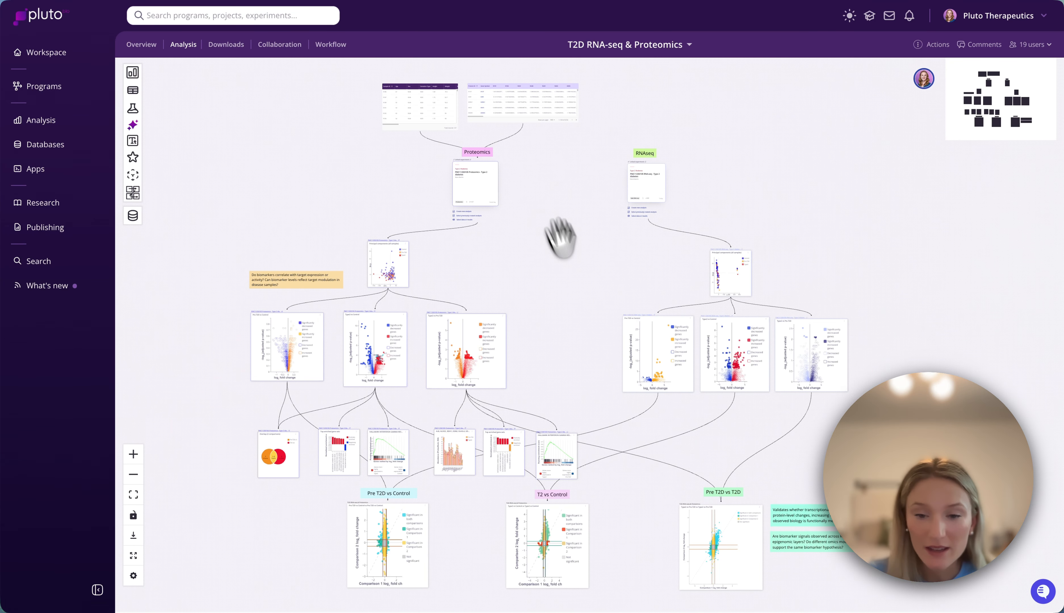
pyautogui.scroll(-2, 577, 296)
pyautogui.scroll(5, 573, 327)
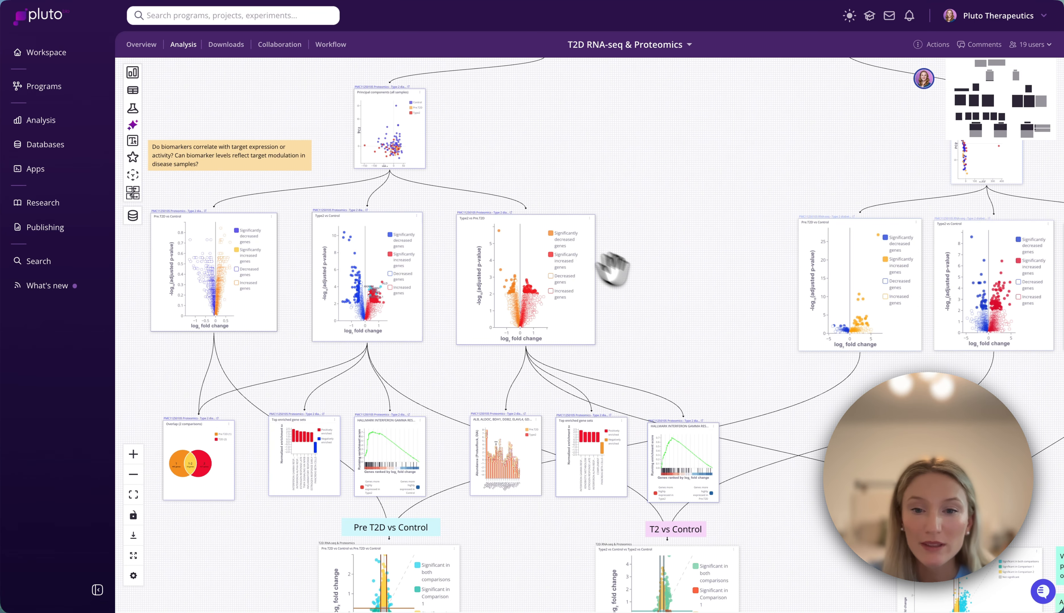
pyautogui.moveTo(698, 310); pyautogui.dragTo(499, 317)
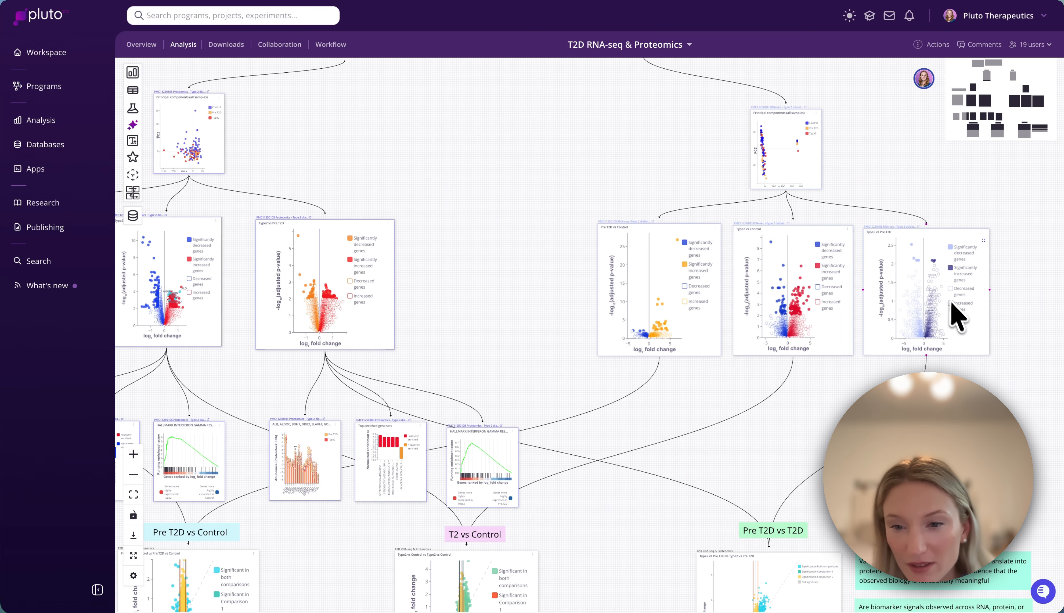
pyautogui.moveTo(676, 444); pyautogui.dragTo(642, 288)
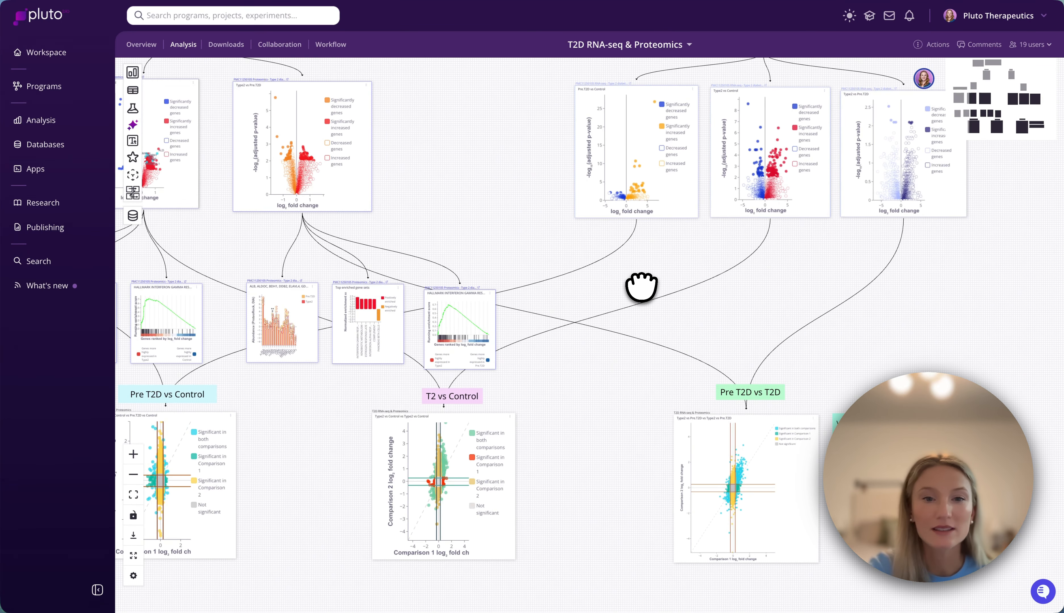
pyautogui.scroll(-3, 641, 287)
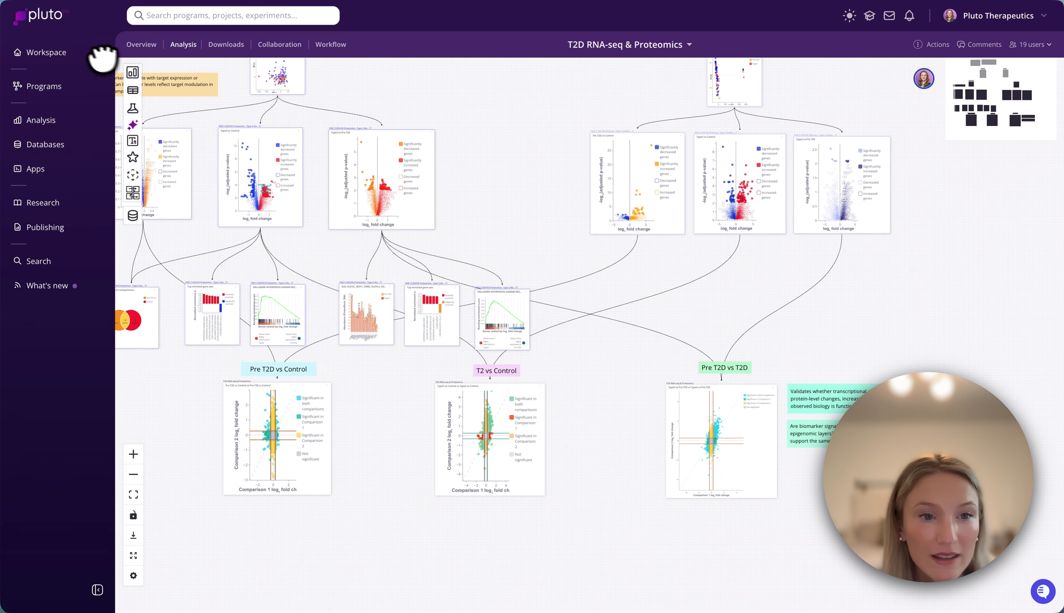
# - Create a no-code Concordance analysis on the current T2D RNA-seq & Proteomics experiment
pyautogui.moveTo(127, 76)
pyautogui.click(165, 76)
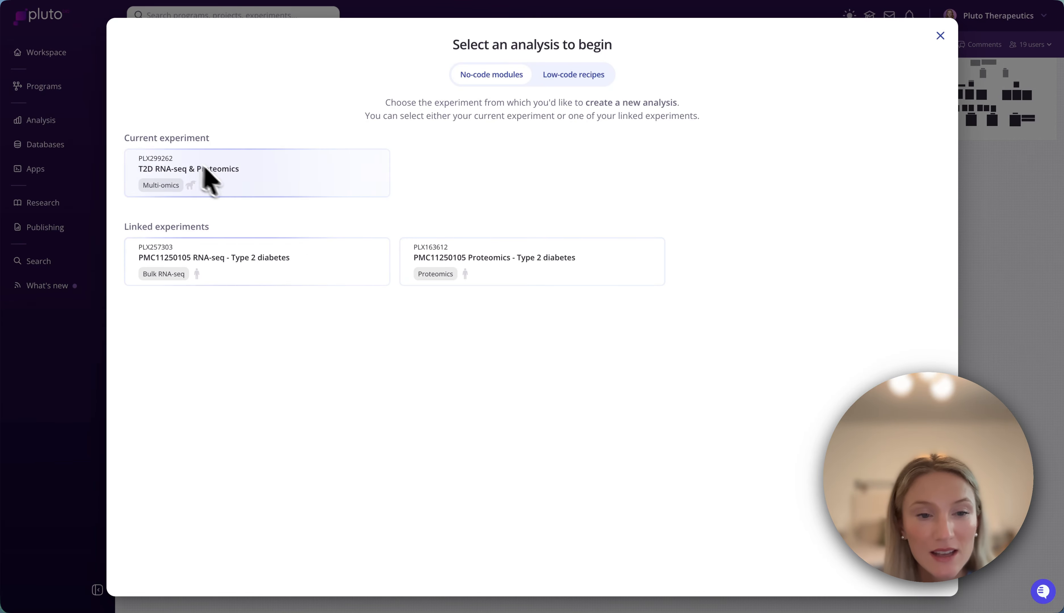
pyautogui.click(166, 165)
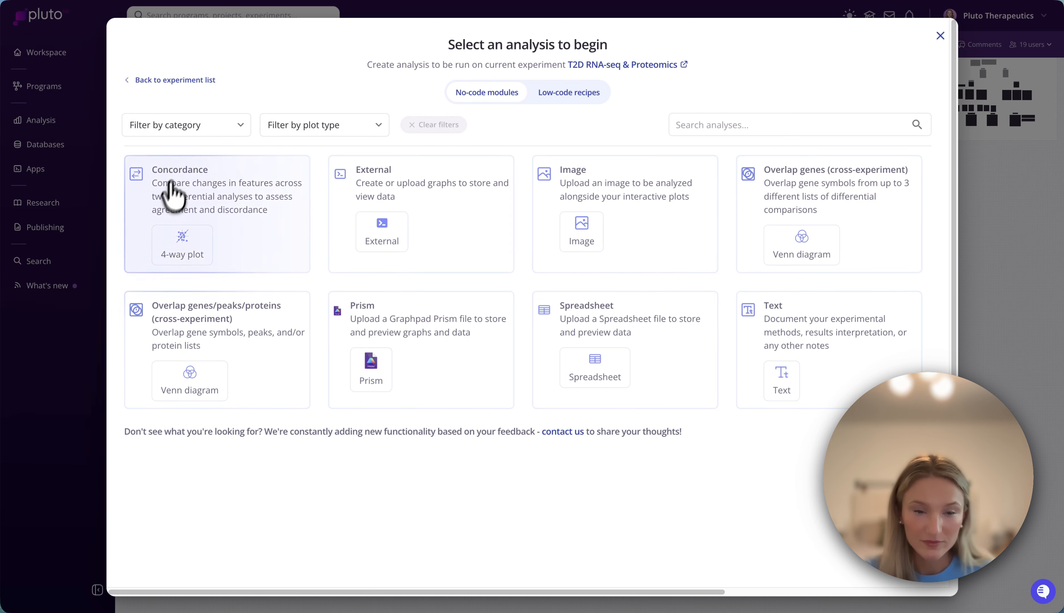
pyautogui.click(182, 208)
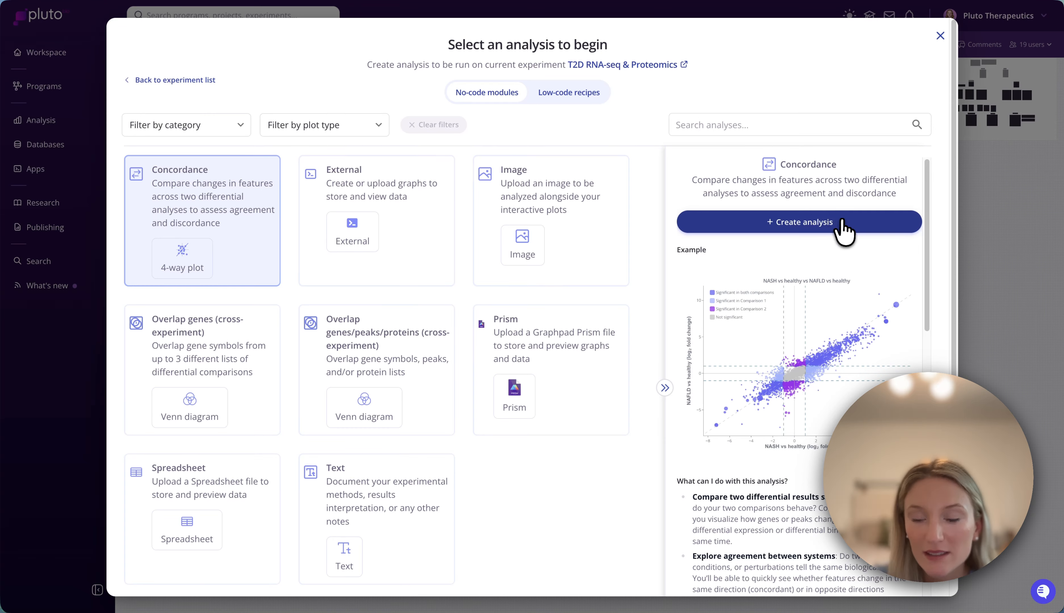
pyautogui.click(843, 228)
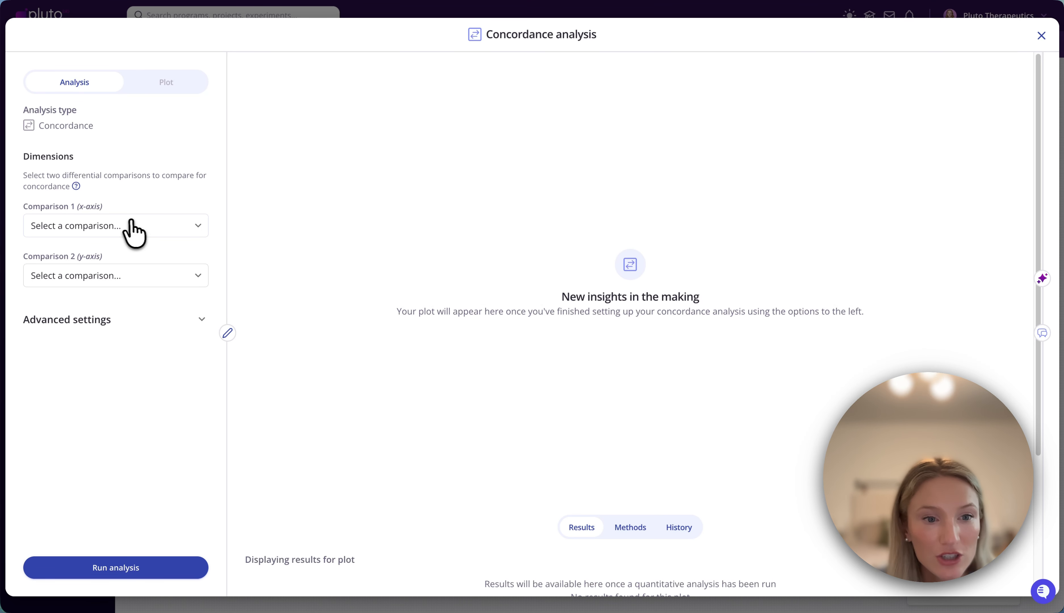
# - Run the concordance with proteomics Type2 vs Pre.T2D as Comparison 1 and RNA-seq Type2 vs Pre.T2D as Comparison 2
pyautogui.click(132, 229)
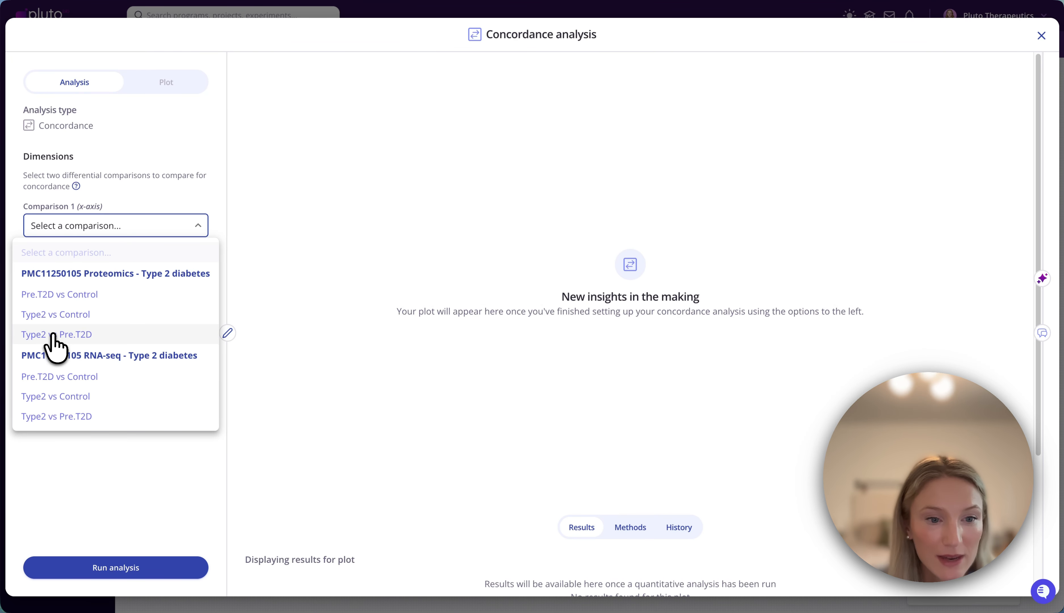
pyautogui.click(87, 335)
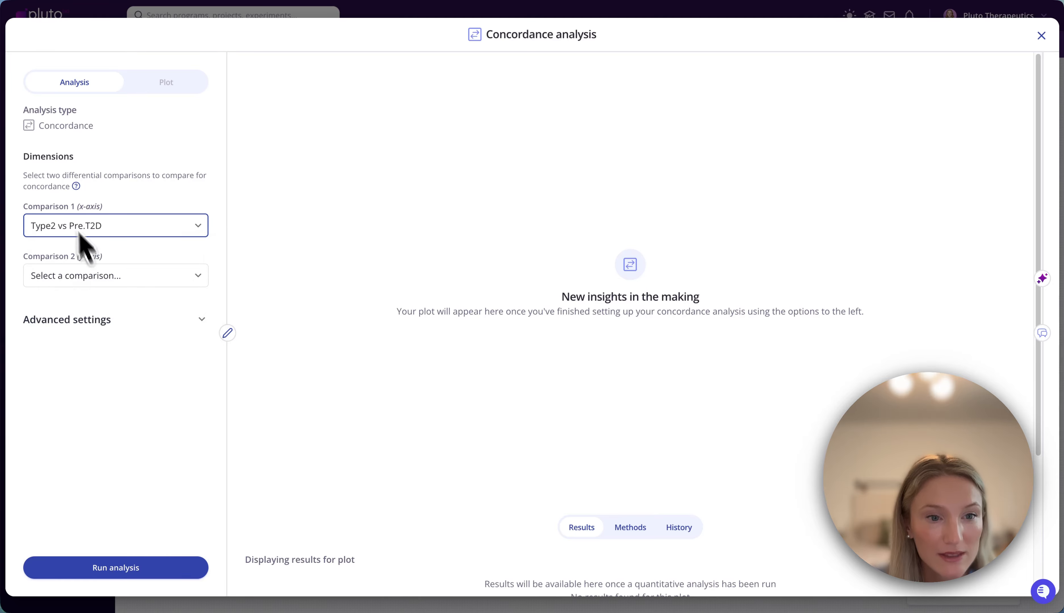
pyautogui.click(73, 275)
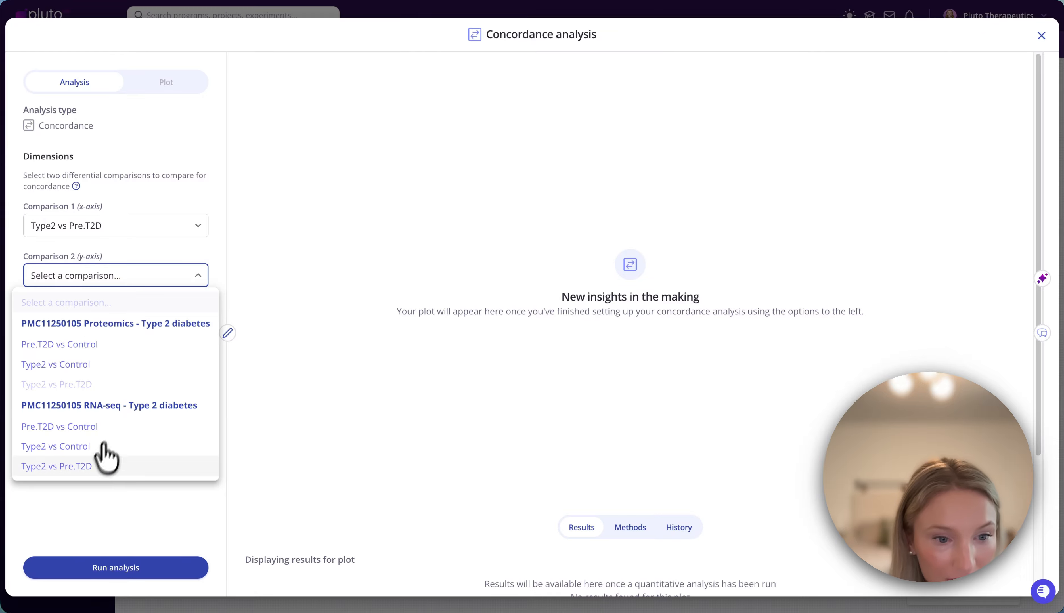
pyautogui.click(80, 469)
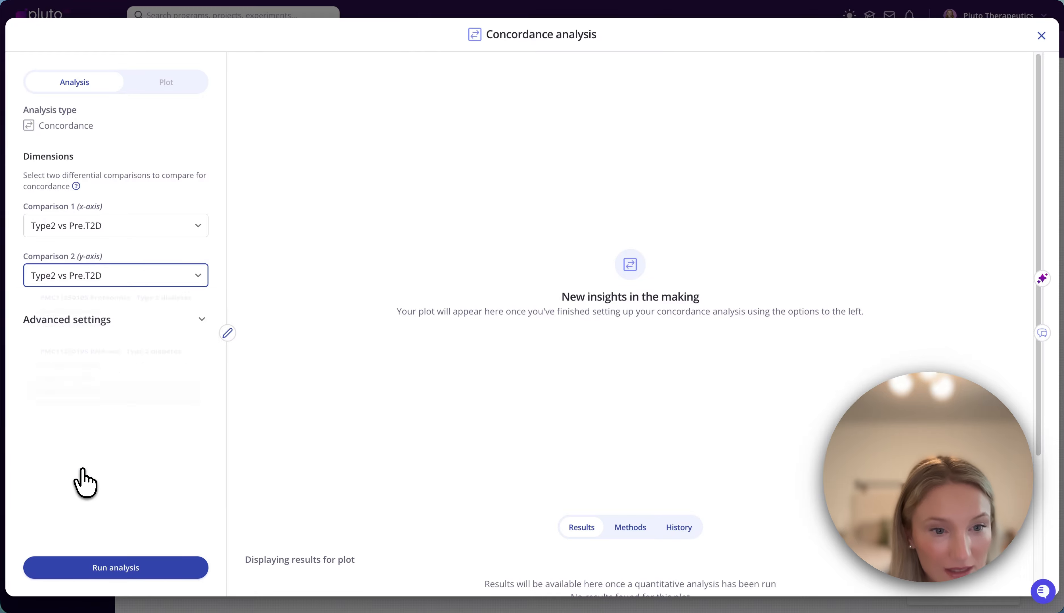
pyautogui.click(107, 567)
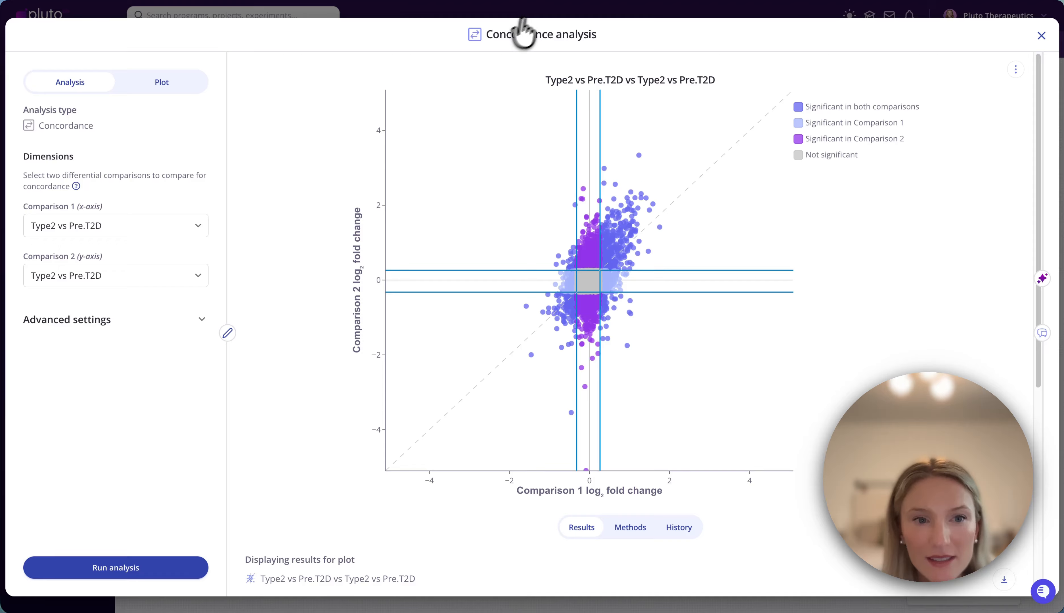
# - Apply the dark-red-to-blue color theme to the concordance plot and save the plot changes
pyautogui.click(182, 85)
pyautogui.moveTo(605, 259)
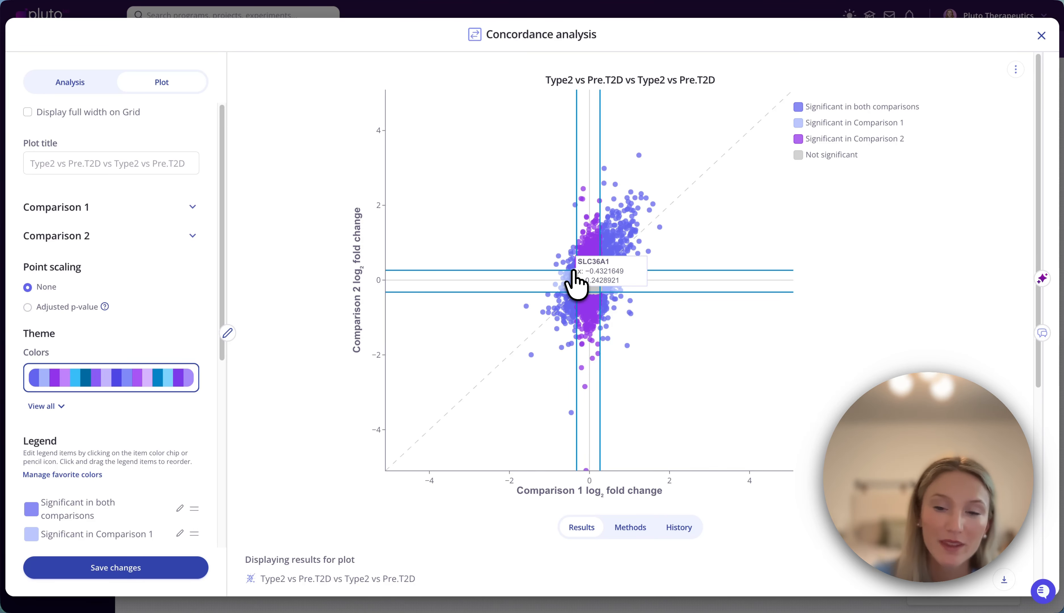
pyautogui.click(108, 386)
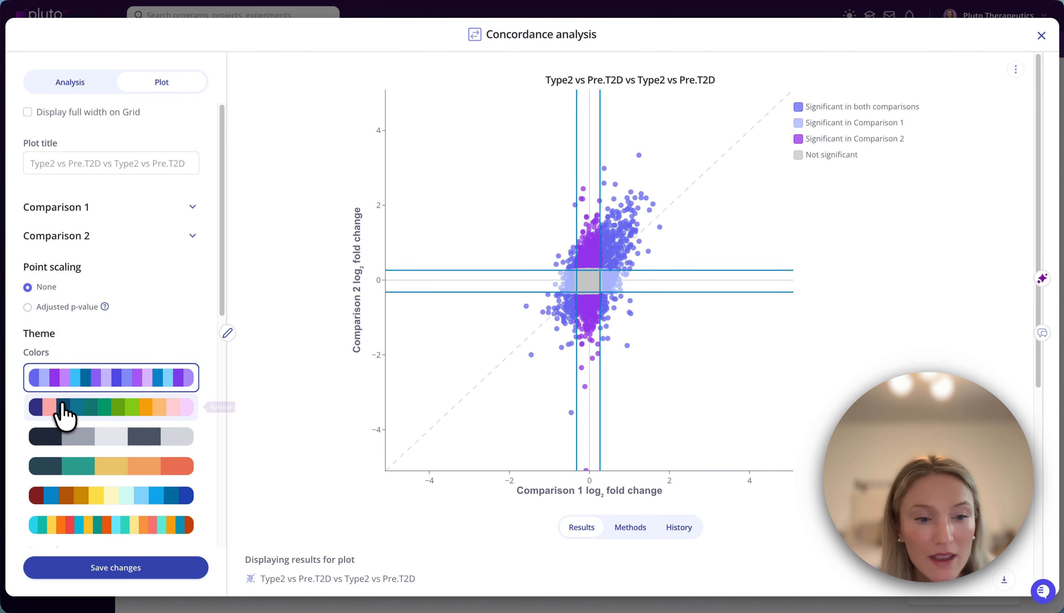
pyautogui.click(83, 497)
pyautogui.click(115, 571)
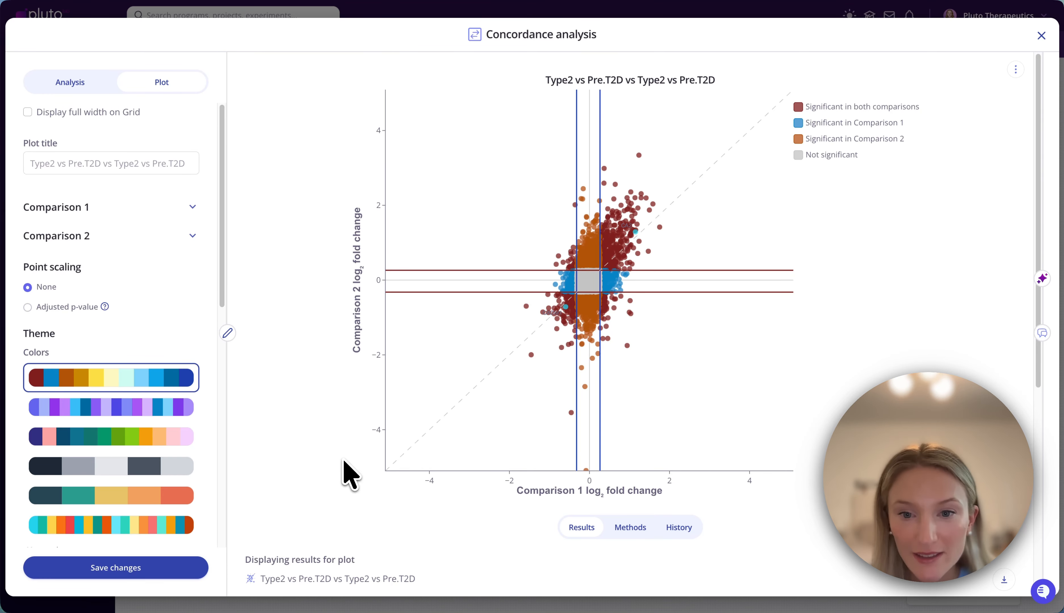
# - Label PPP1R13L, SLC16A7 and REG1A on the concordance plot by picking their points, and check the target list
pyautogui.moveTo(620, 237)
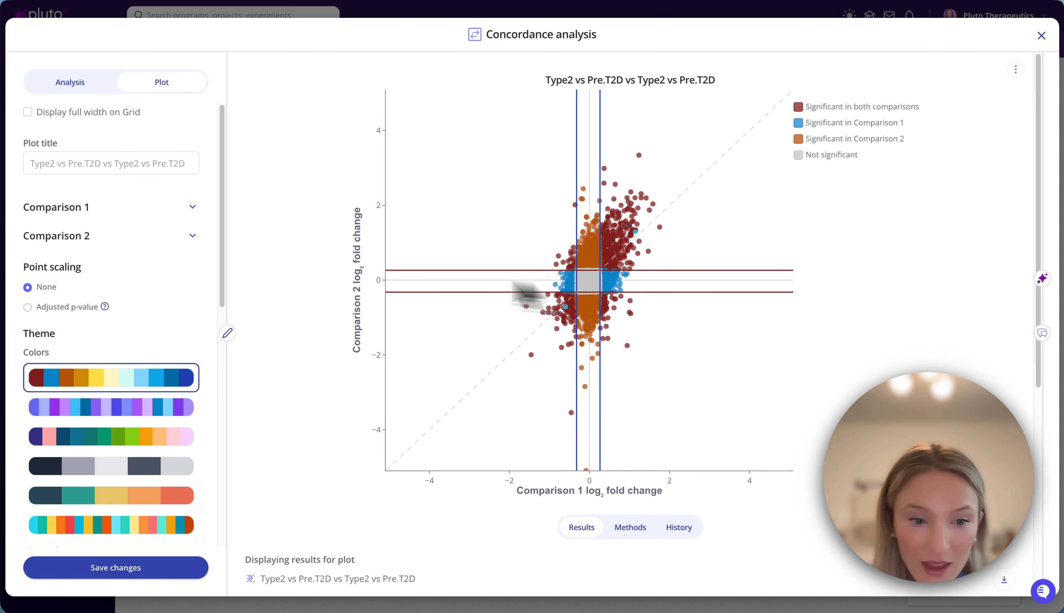
pyautogui.scroll(-10, 140, 422)
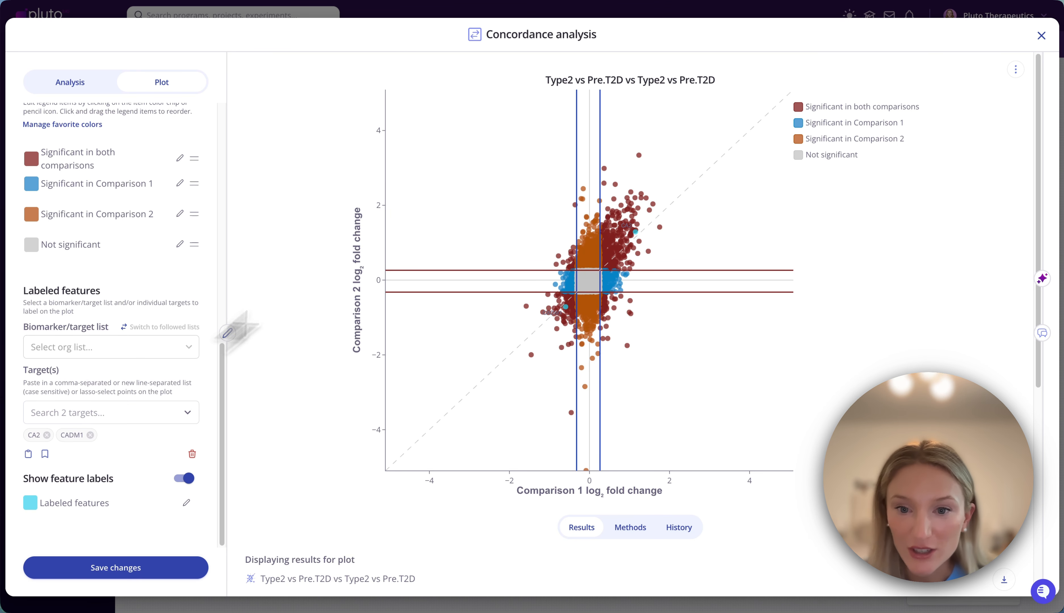
pyautogui.click(613, 257)
pyautogui.click(620, 246)
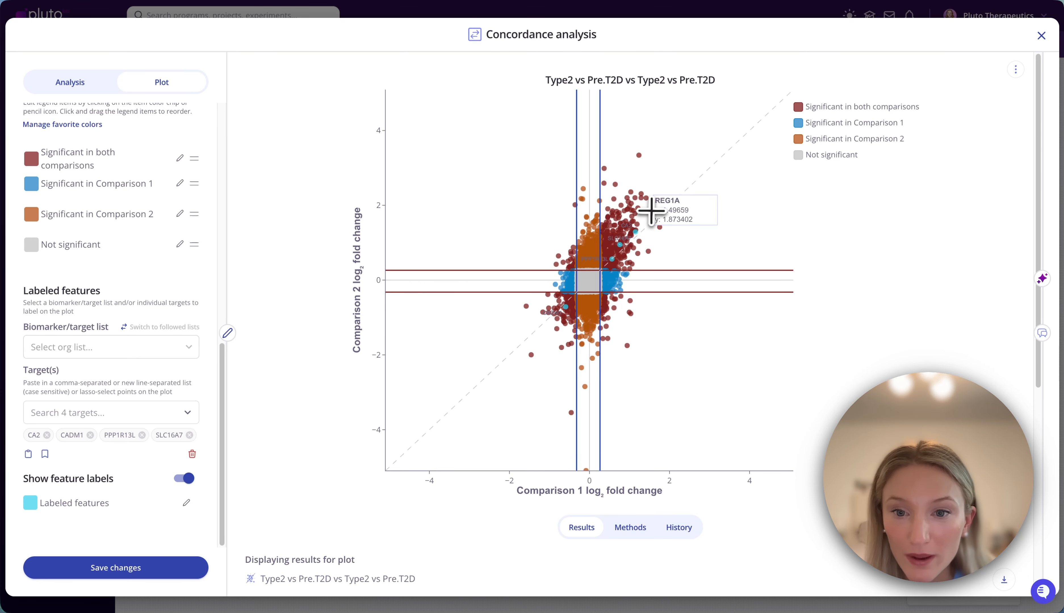
pyautogui.click(653, 209)
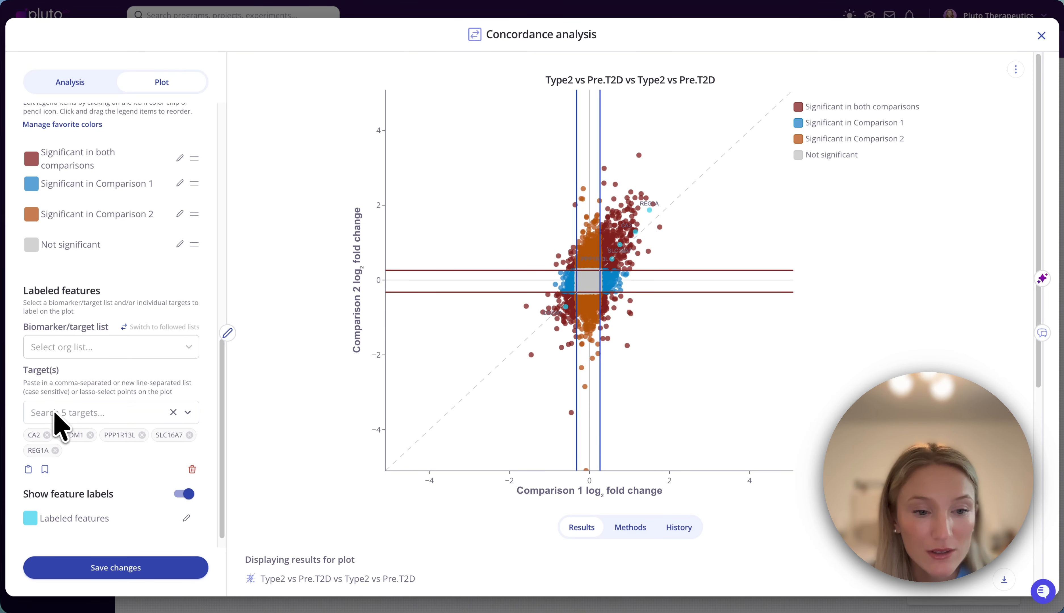
pyautogui.click(41, 412)
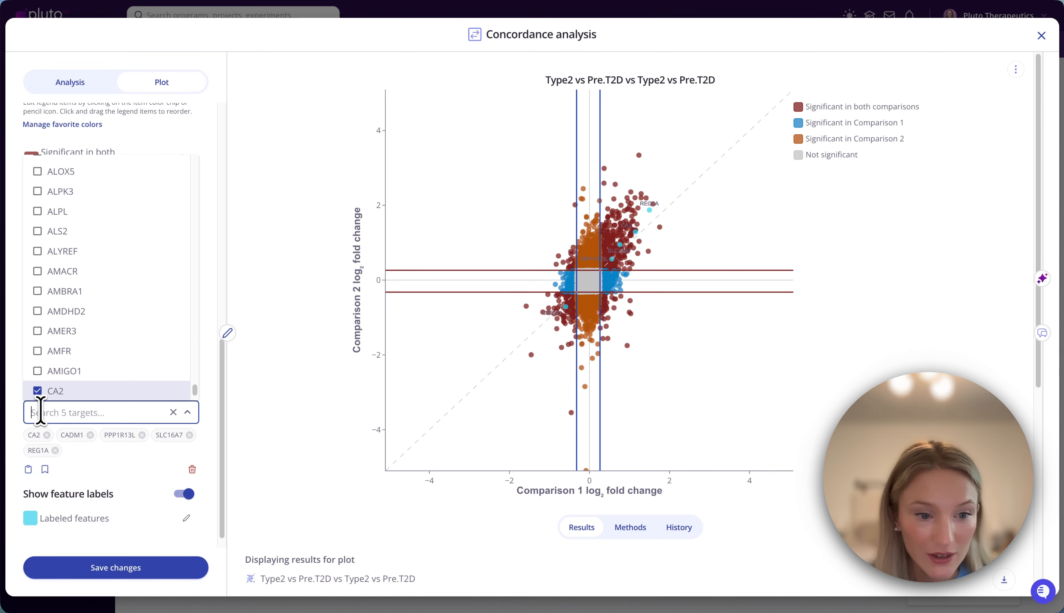
pyautogui.click(20, 406)
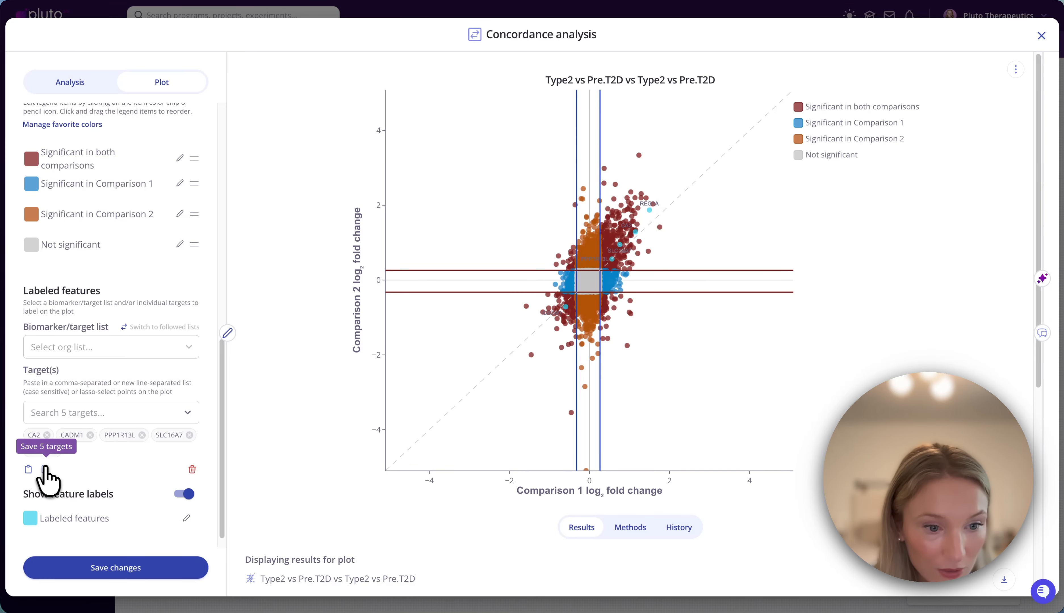
# - Save the five labeled genes to a new transcript biomarker list under the suggested name, and close the concordance analysis
pyautogui.click(44, 469)
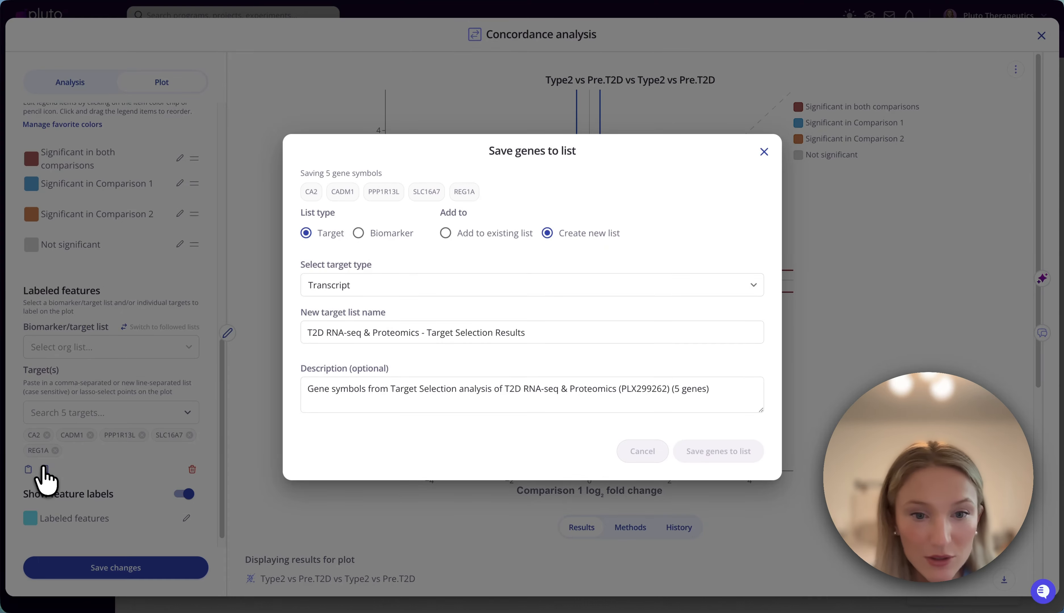
pyautogui.click(359, 234)
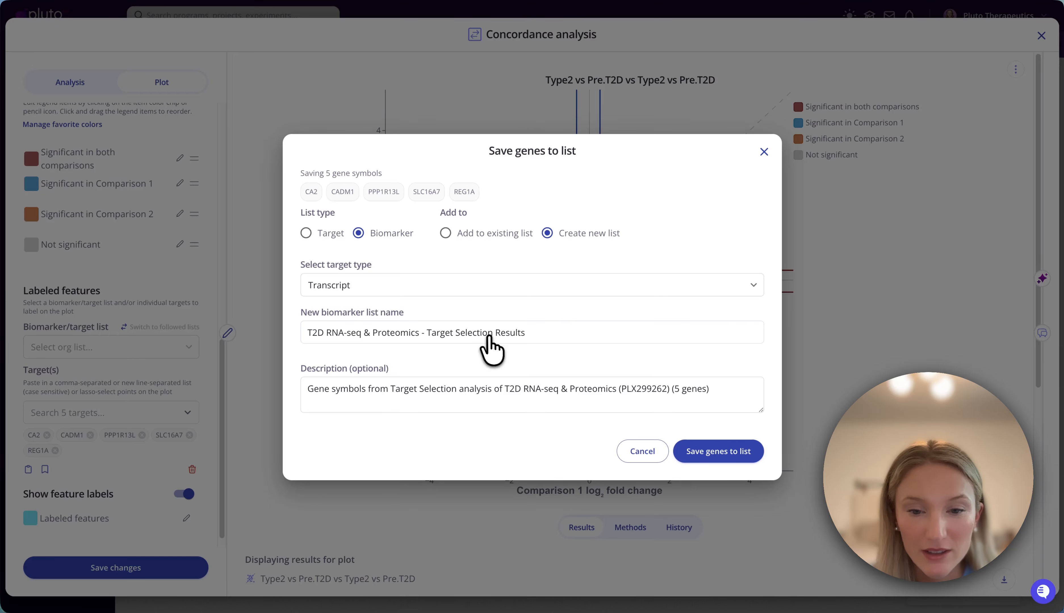
pyautogui.click(731, 461)
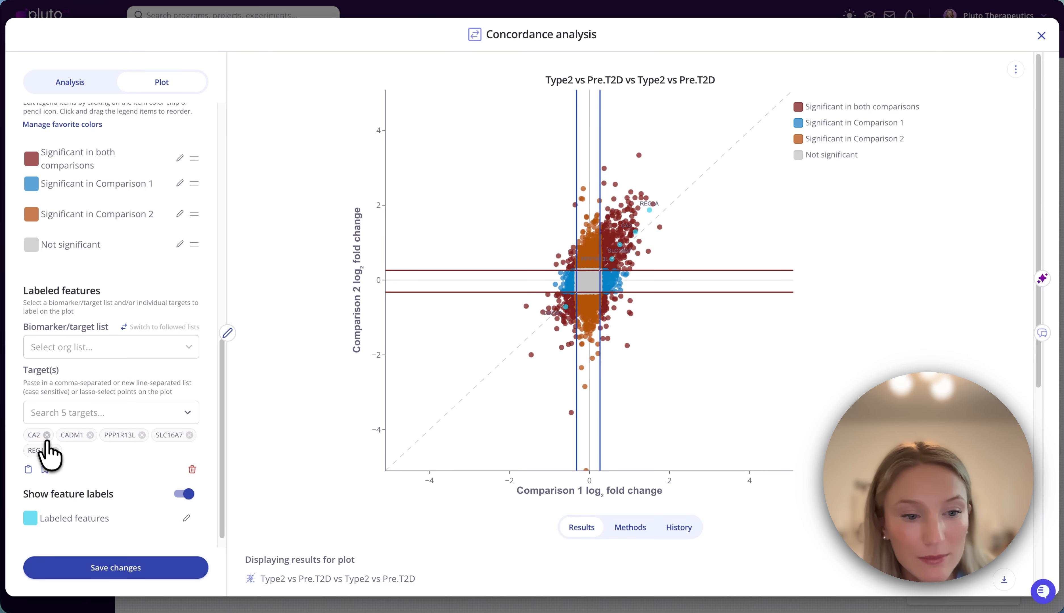
pyautogui.click(1042, 35)
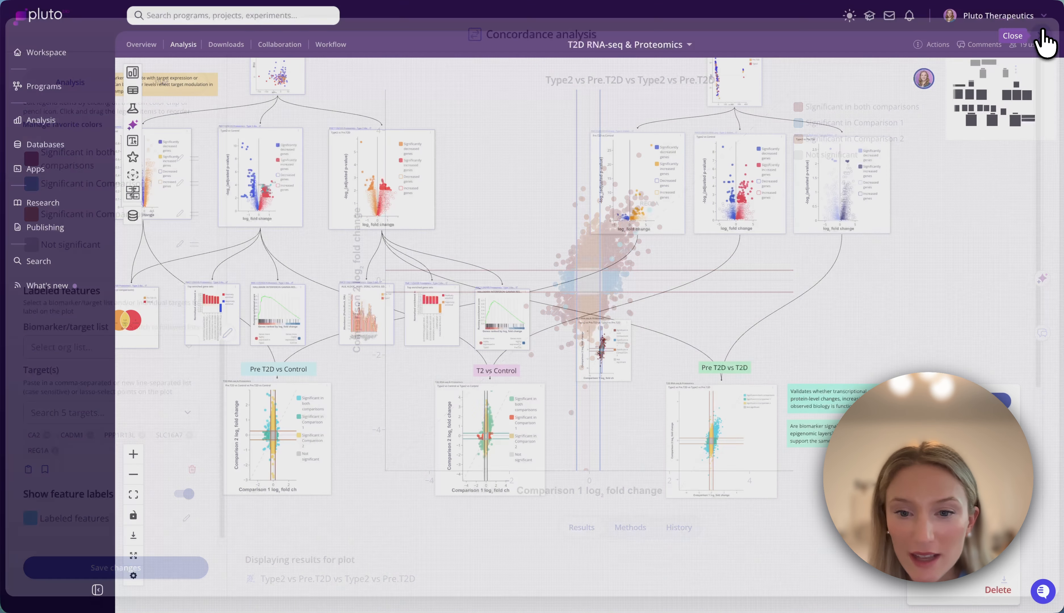
# - Add the new concordance plot as evidence for biomarker CA2 in the T2D RNA-seq & Proteomics - Target Selection Results list
pyautogui.scroll(5, 634, 352)
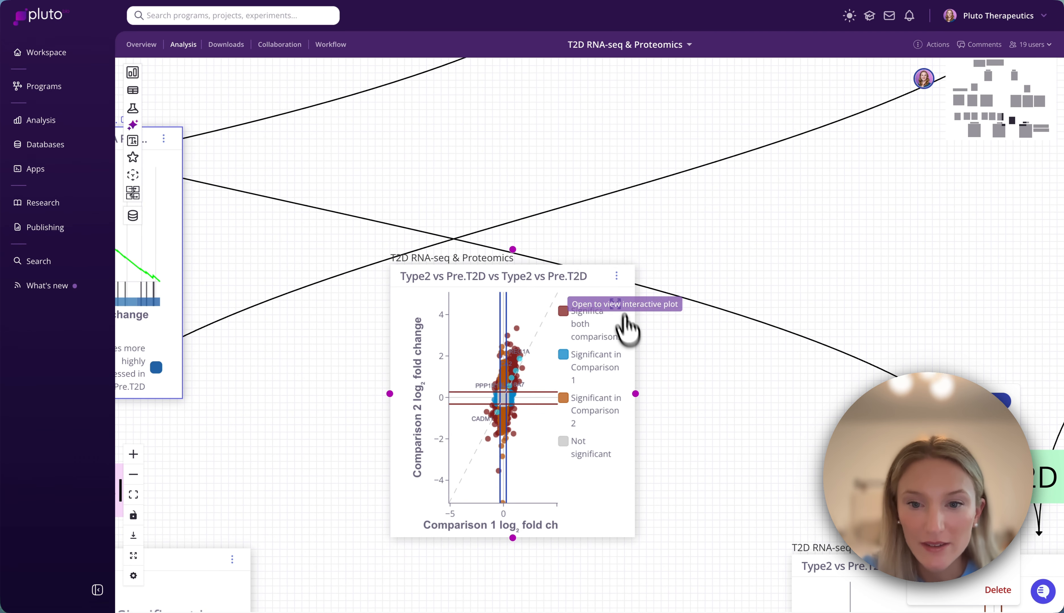
pyautogui.click(617, 276)
pyautogui.click(585, 355)
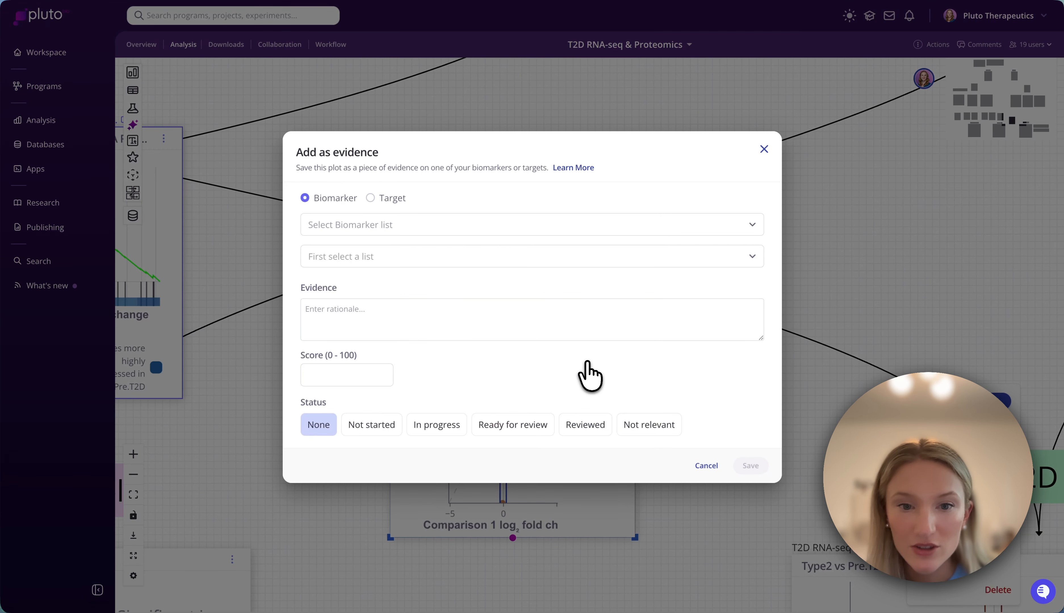
pyautogui.click(387, 224)
pyautogui.write('T2D')
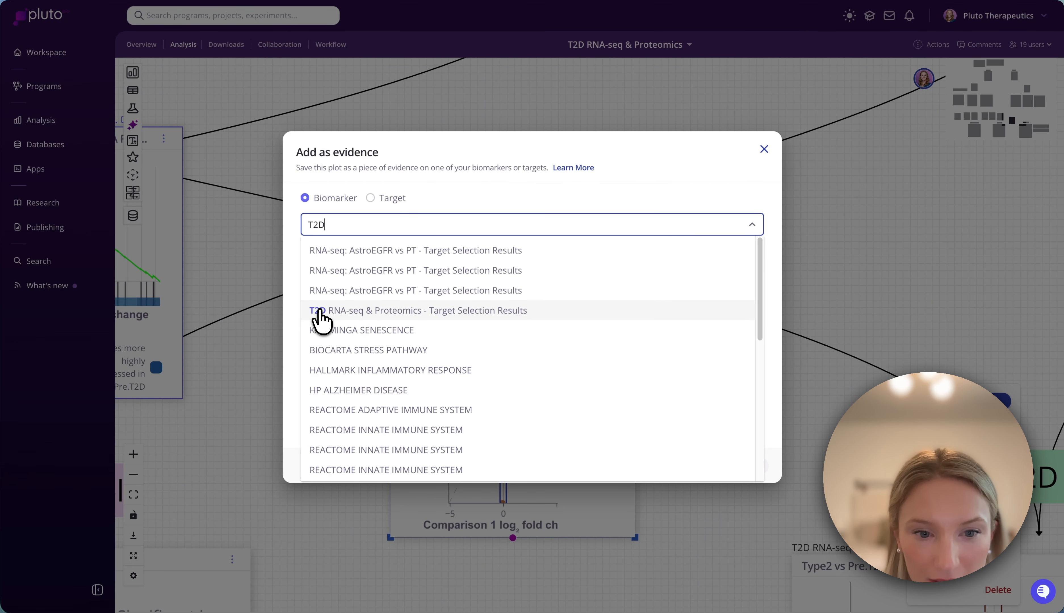
pyautogui.click(320, 312)
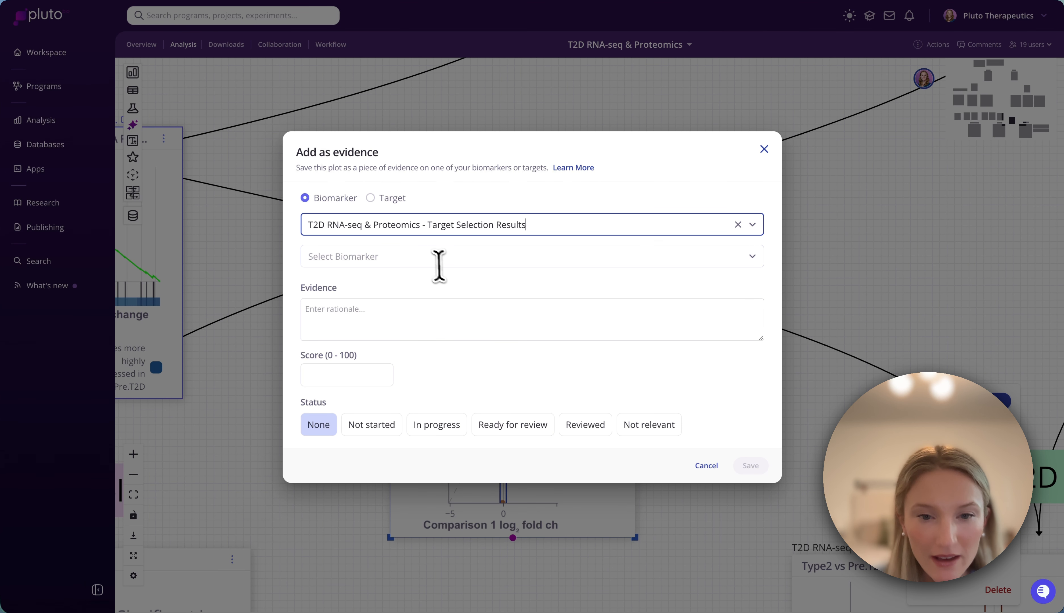
pyautogui.click(429, 258)
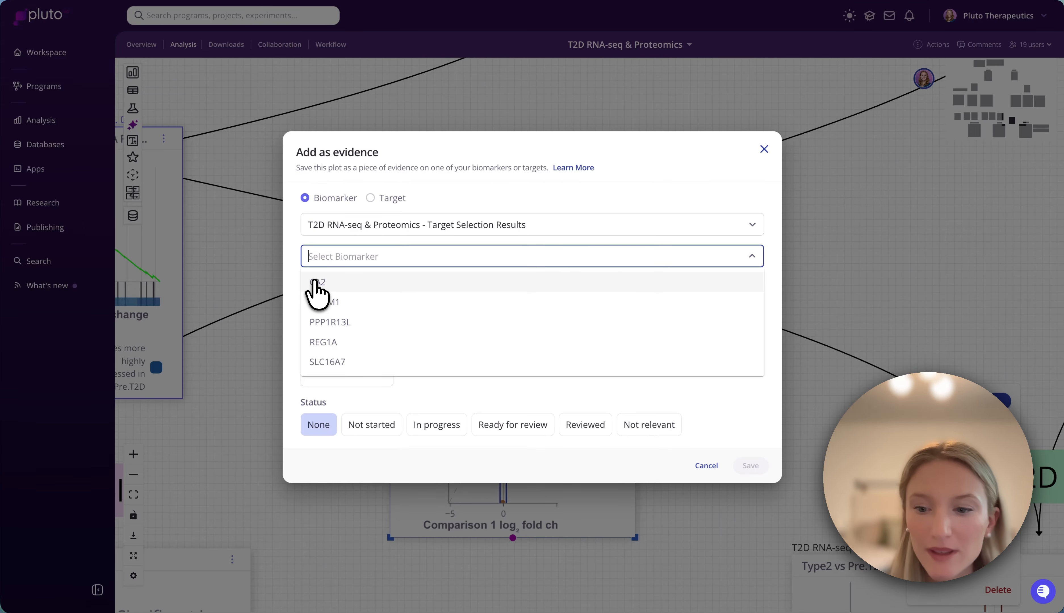
pyautogui.click(317, 282)
pyautogui.click(751, 465)
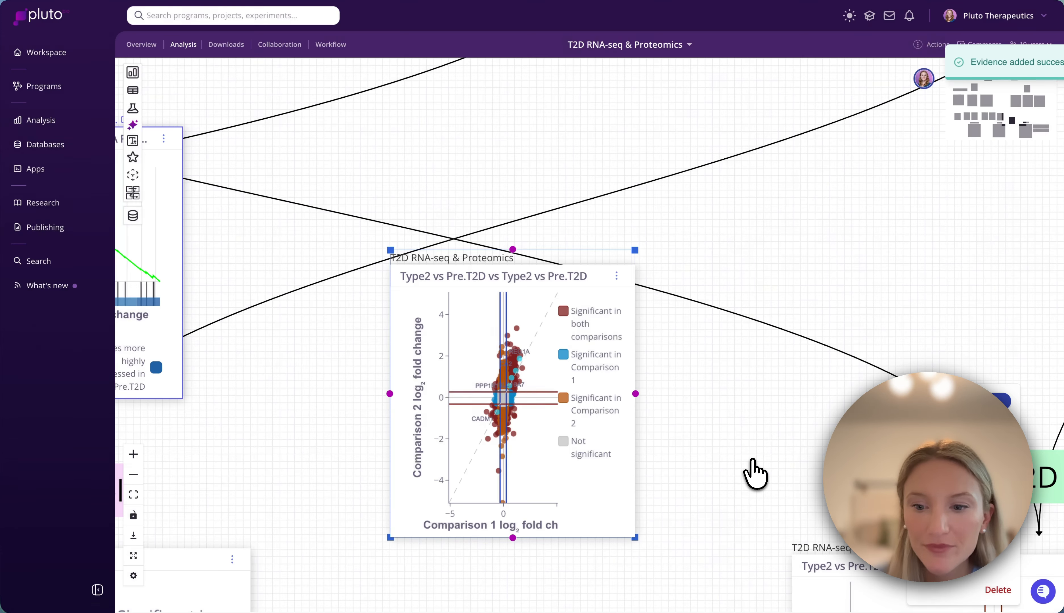
# - Open CA2 in the T2D RNA-seq & Proteomics - Target Selection Results biomarker list and review its attached evidence plot
pyautogui.moveTo(68, 150)
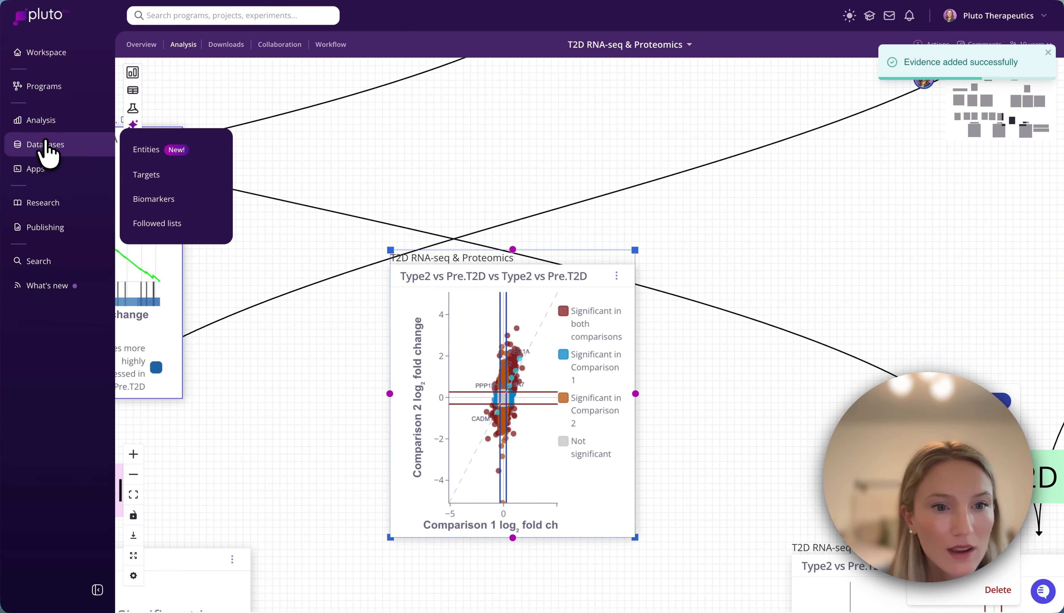
pyautogui.scroll(-6, 306, 220)
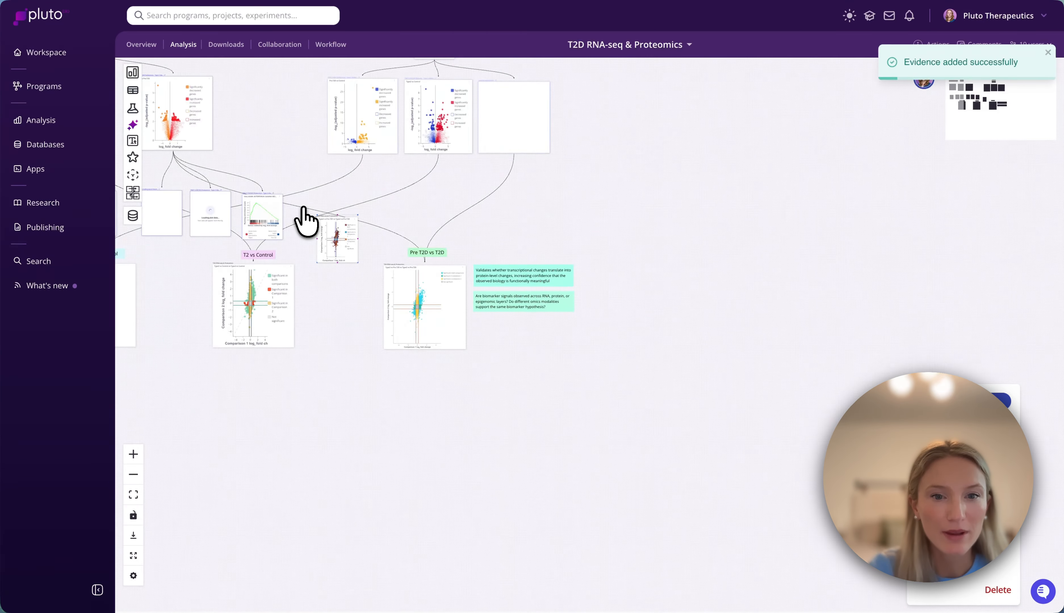
pyautogui.moveTo(91, 159)
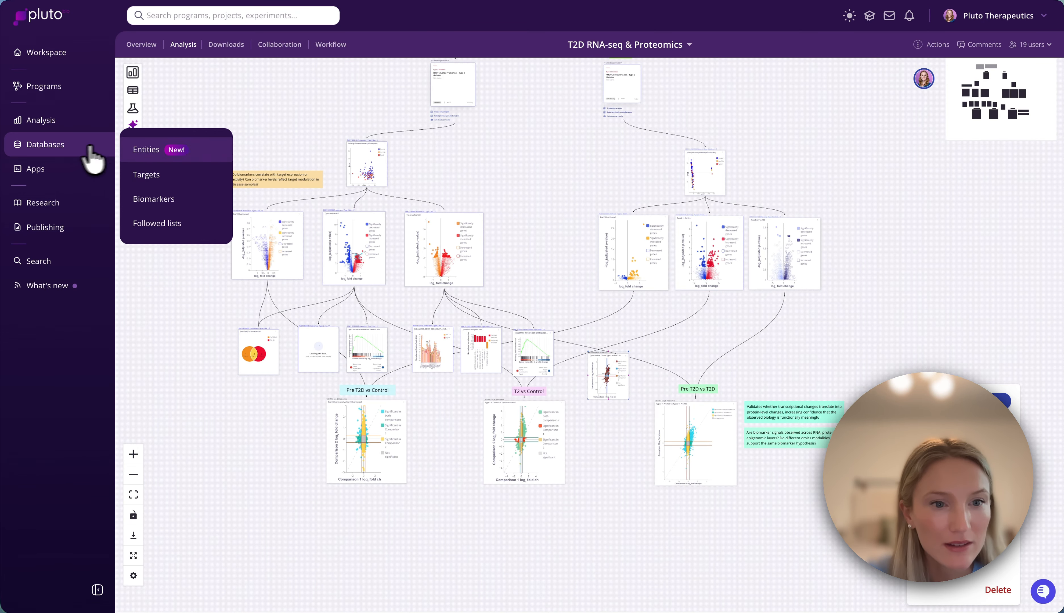
pyautogui.click(148, 199)
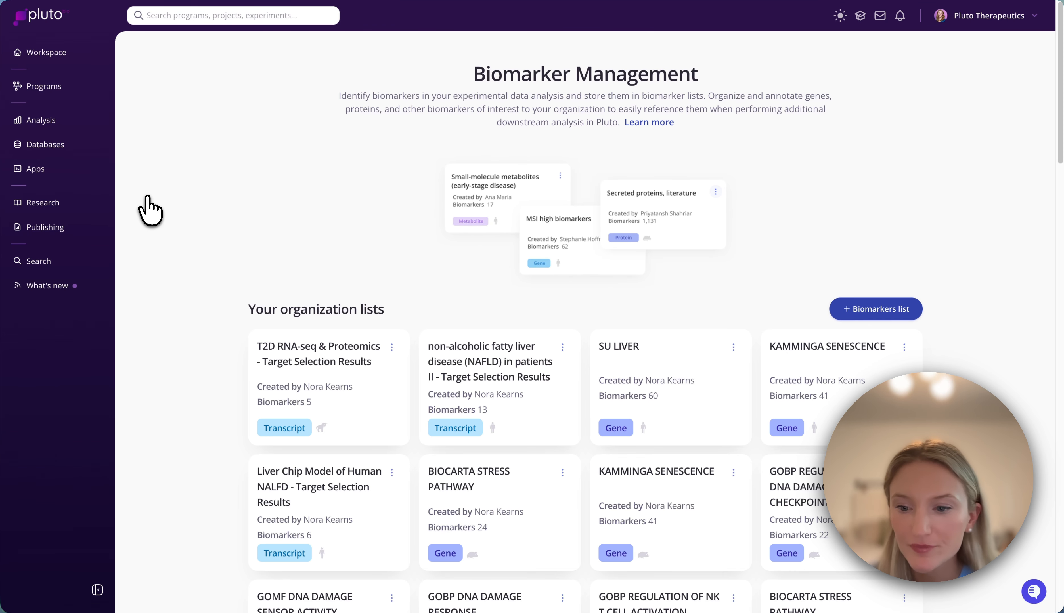
pyautogui.click(264, 334)
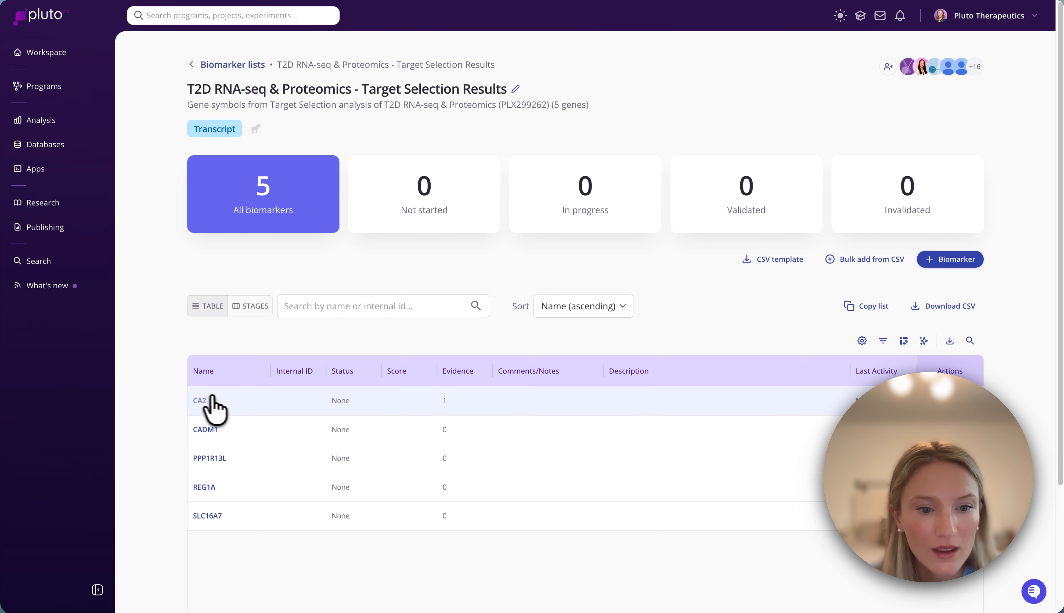
pyautogui.click(199, 401)
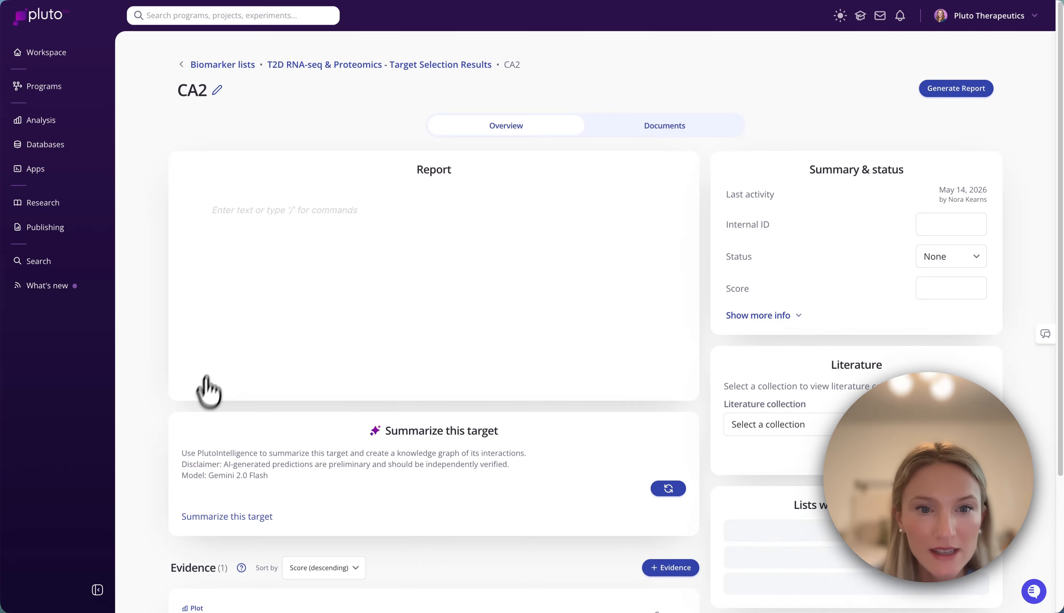
pyautogui.scroll(-10, 302, 492)
pyautogui.click(305, 194)
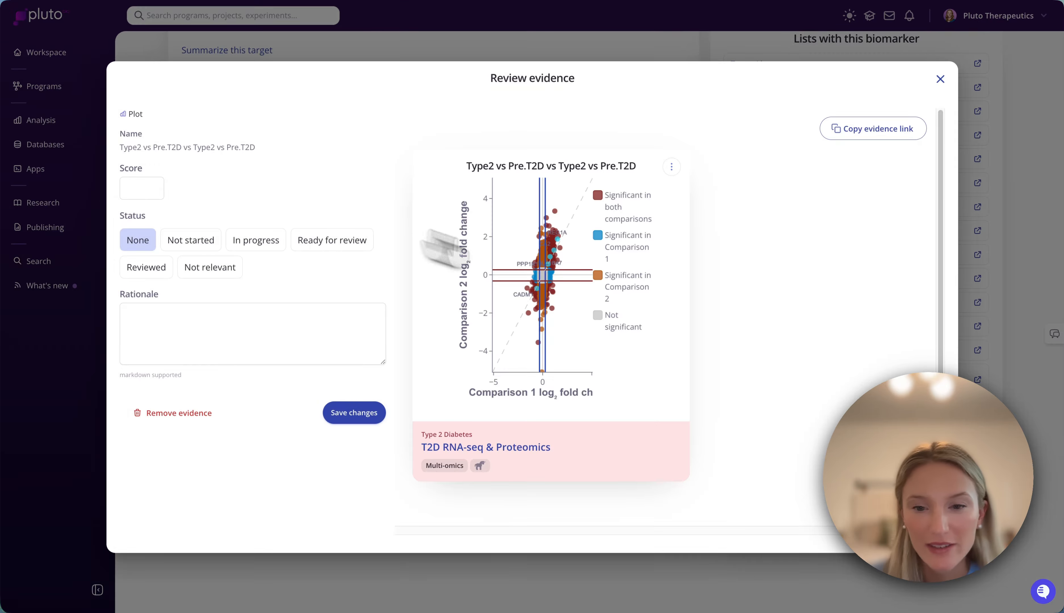